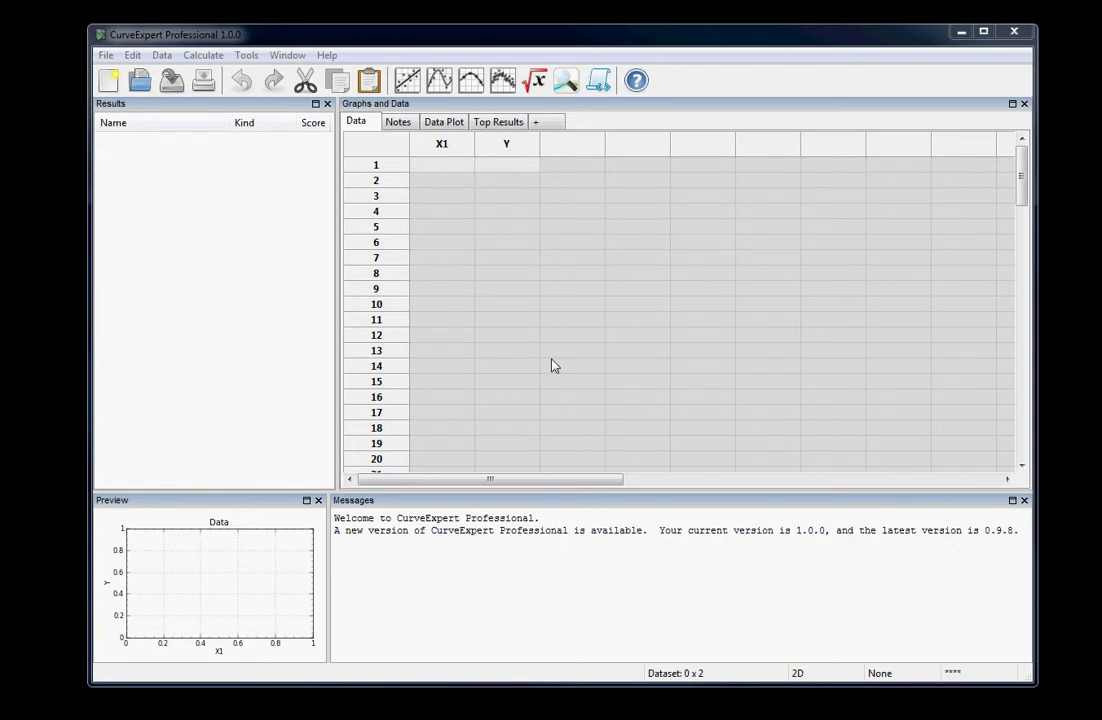
# Step: Create a new empty dataset with 3 columns (X1, X2, Y) via File > New
pyautogui.click(498, 122)
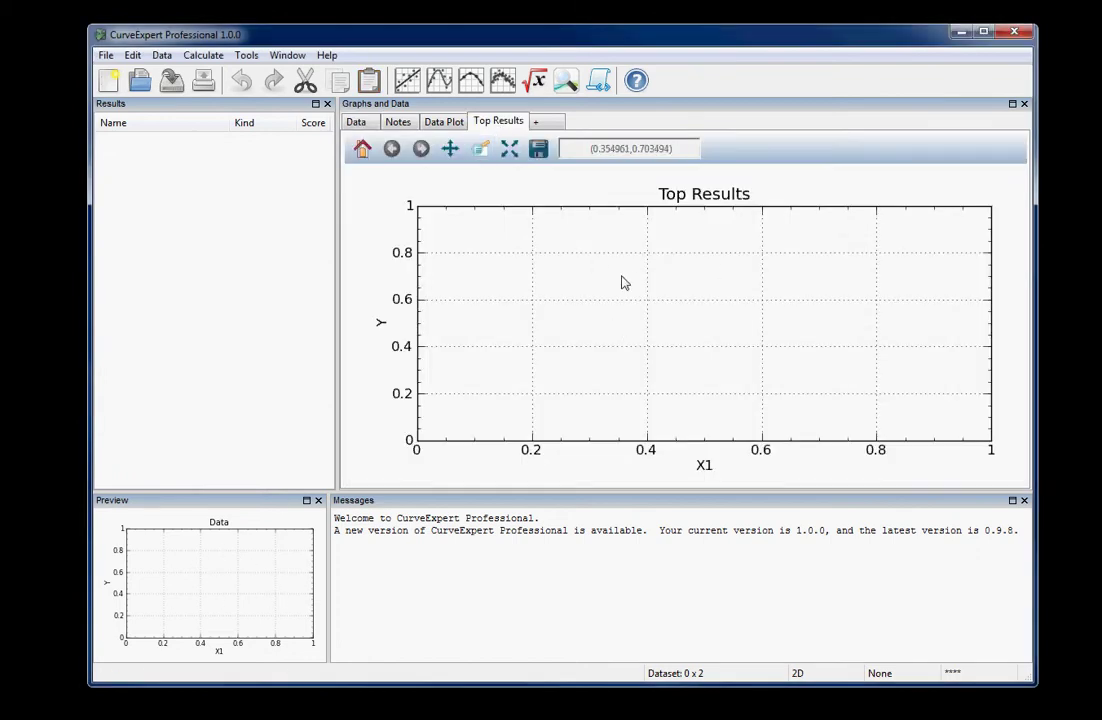
pyautogui.click(356, 122)
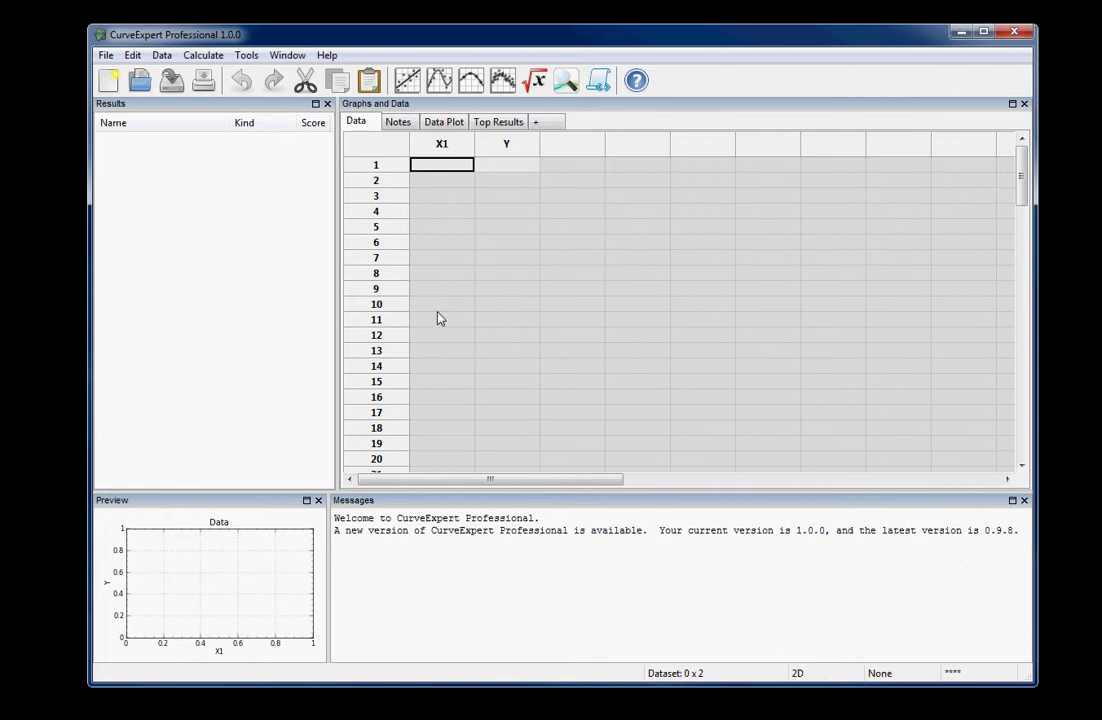
pyautogui.click(105, 57)
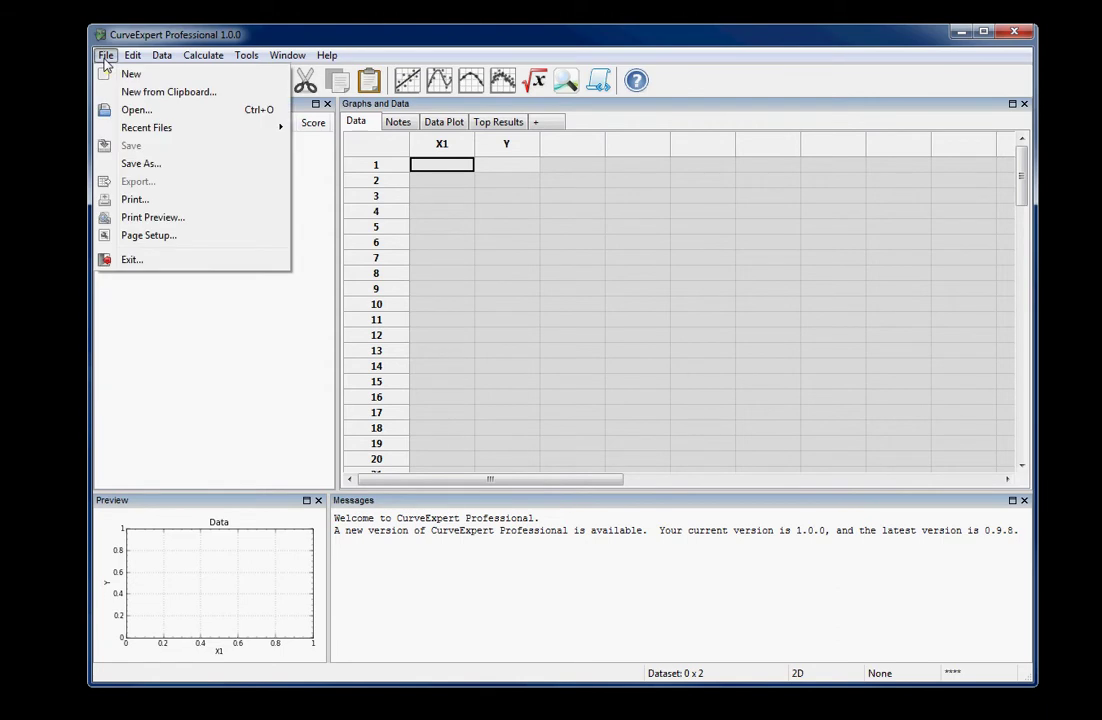
pyautogui.click(160, 56)
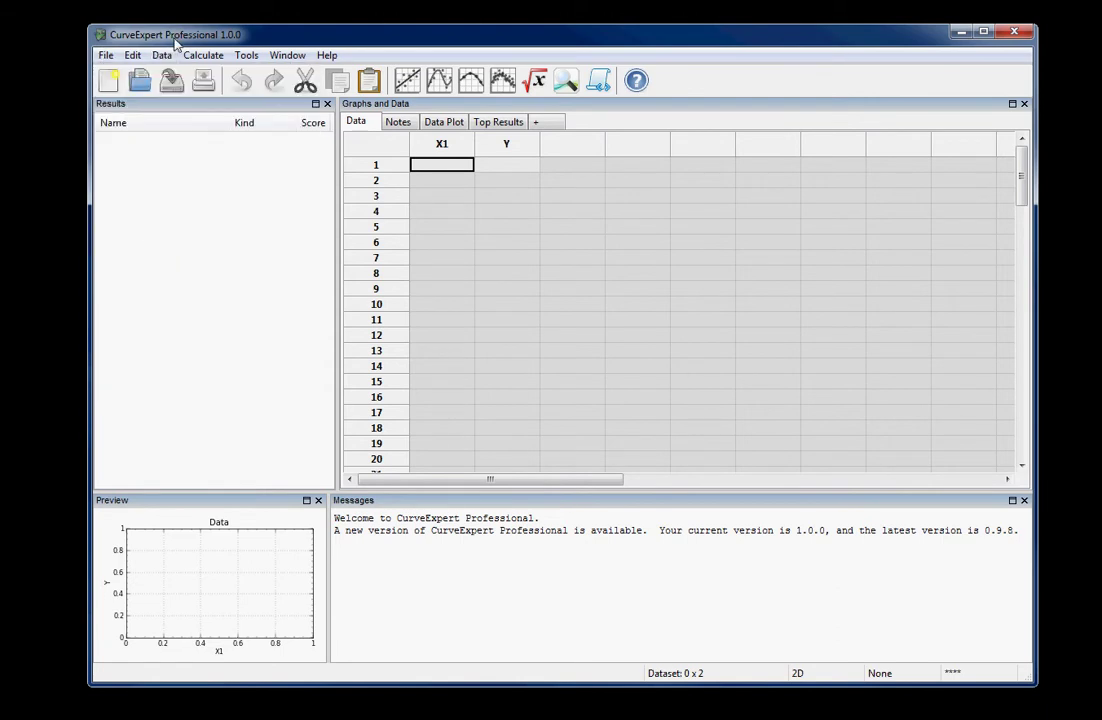
pyautogui.click(105, 55)
pyautogui.click(118, 74)
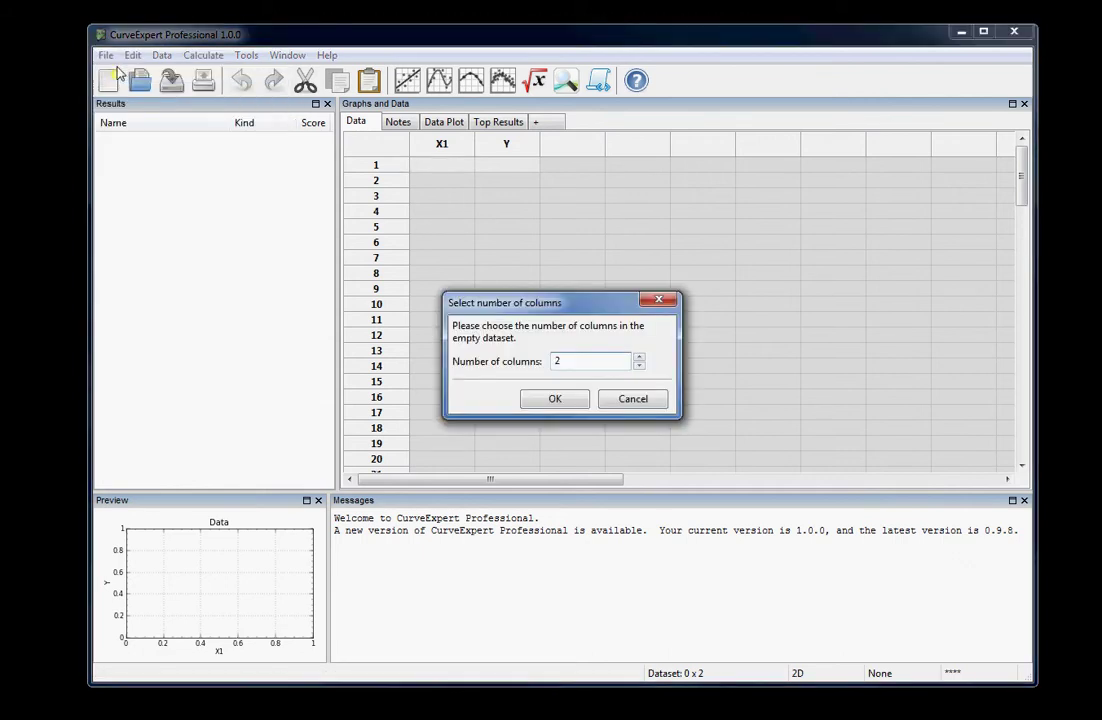
pyautogui.click(640, 357)
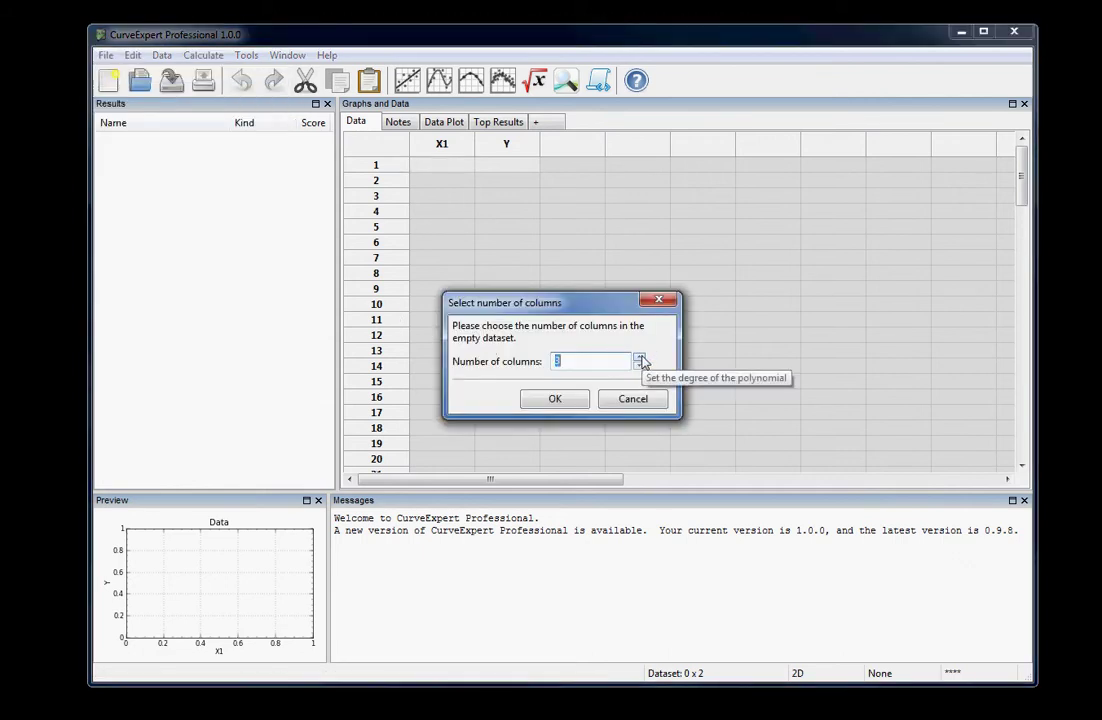
pyautogui.click(555, 399)
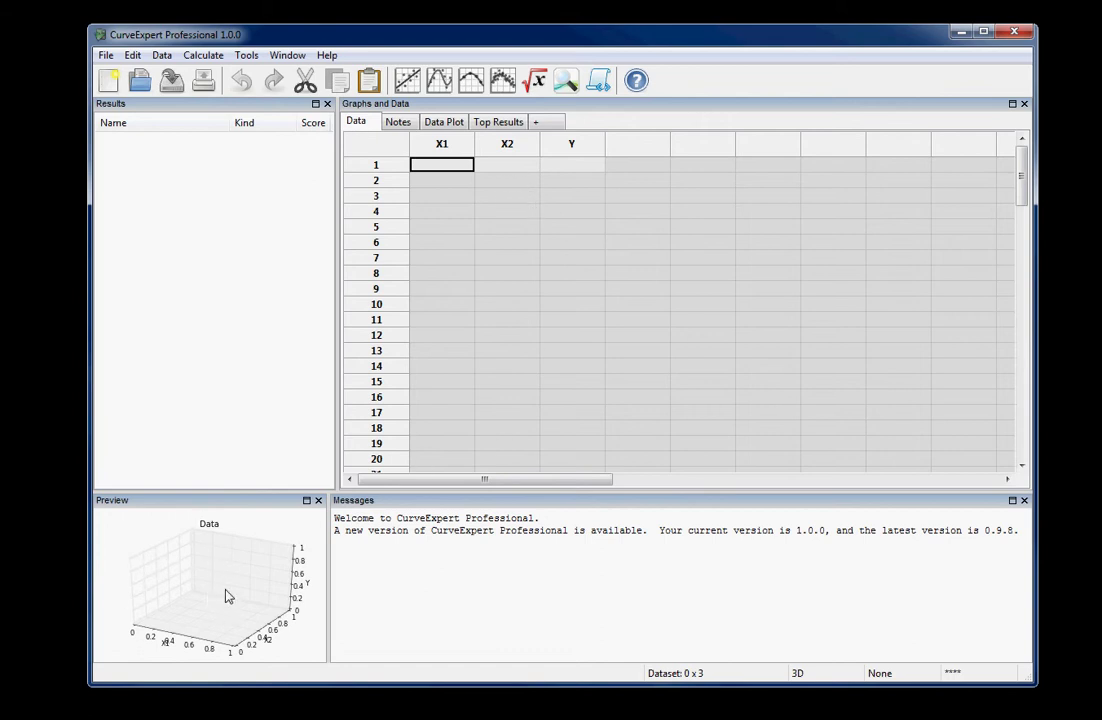
# Step: Show the empty 3D Top Results graph, then rotate and rescale it toward a front-facing view
pyautogui.click(500, 122)
pyautogui.scroll(1, 410, 118)
pyautogui.scroll(-1, 428, 115)
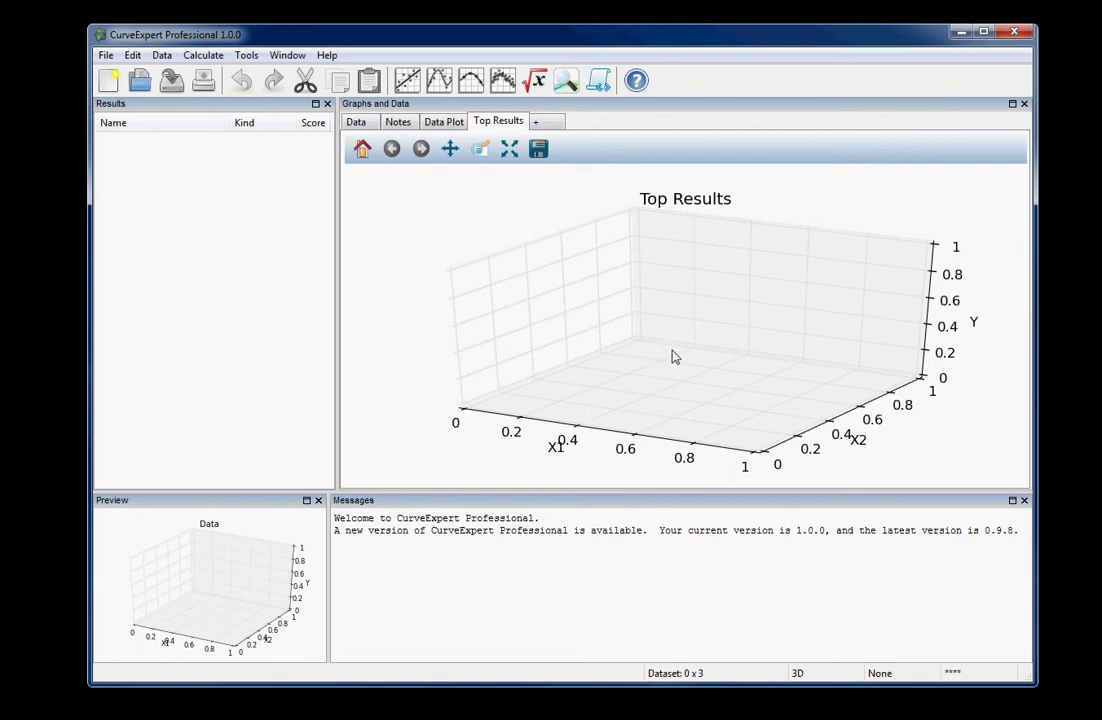
pyautogui.moveTo(630, 337); pyautogui.dragTo(676, 348)
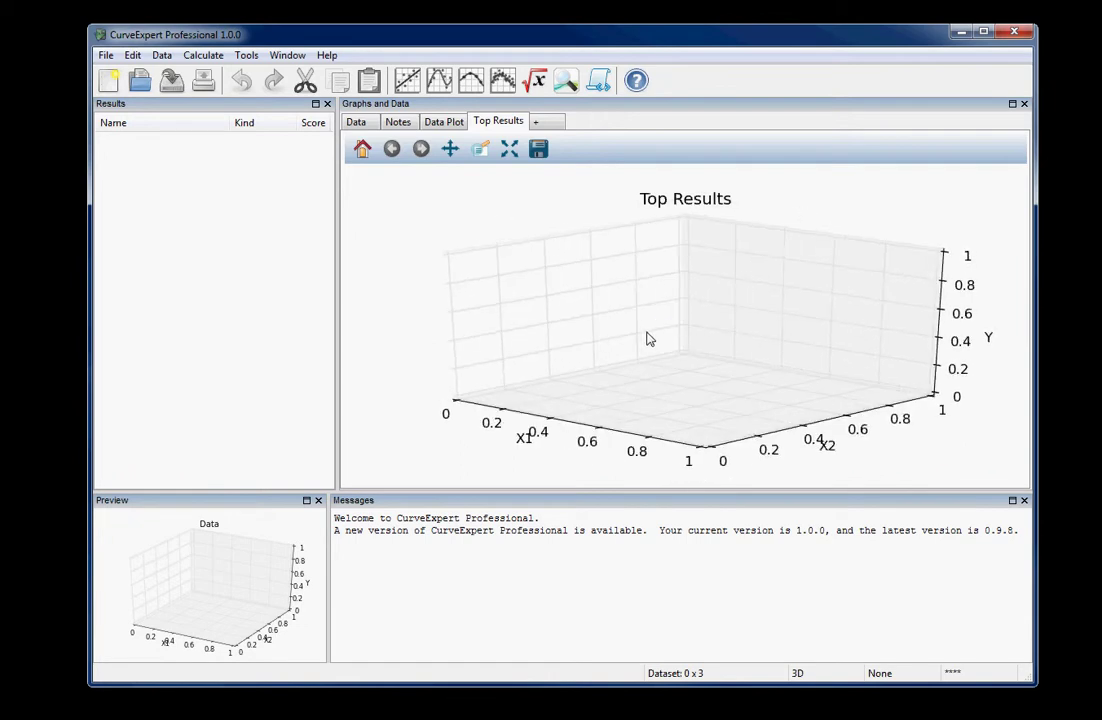
pyautogui.moveTo(706, 351); pyautogui.dragTo(679, 302)
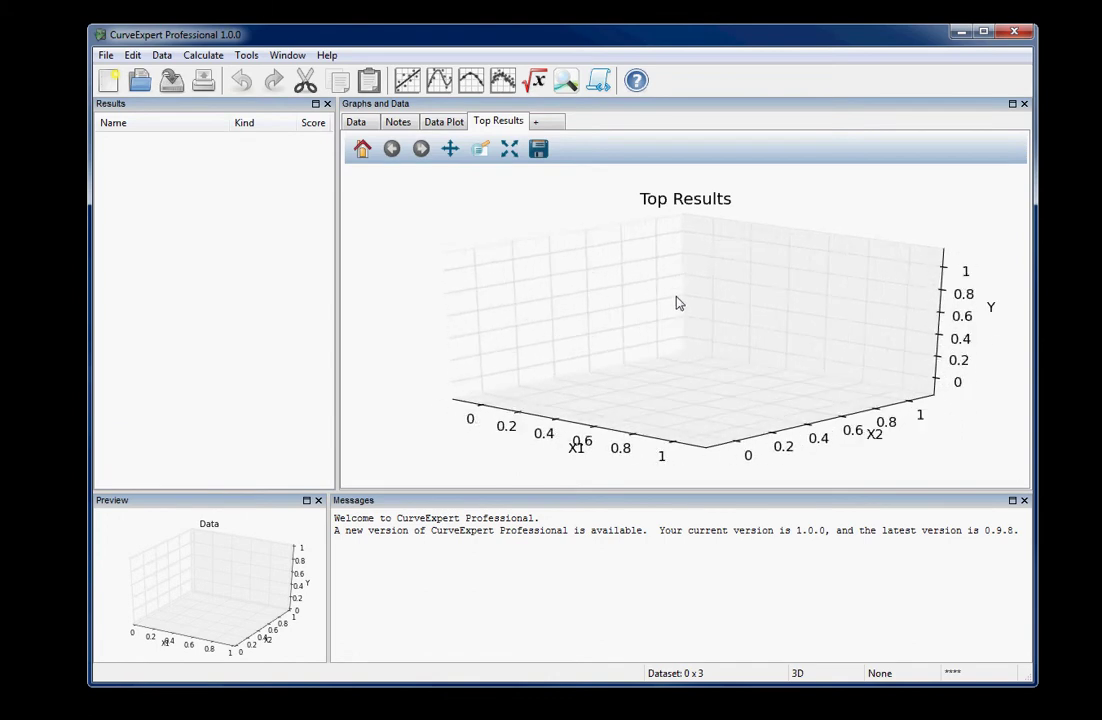
pyautogui.moveTo(649, 374); pyautogui.dragTo(675, 400)
pyautogui.moveTo(571, 364); pyautogui.dragTo(601, 297)
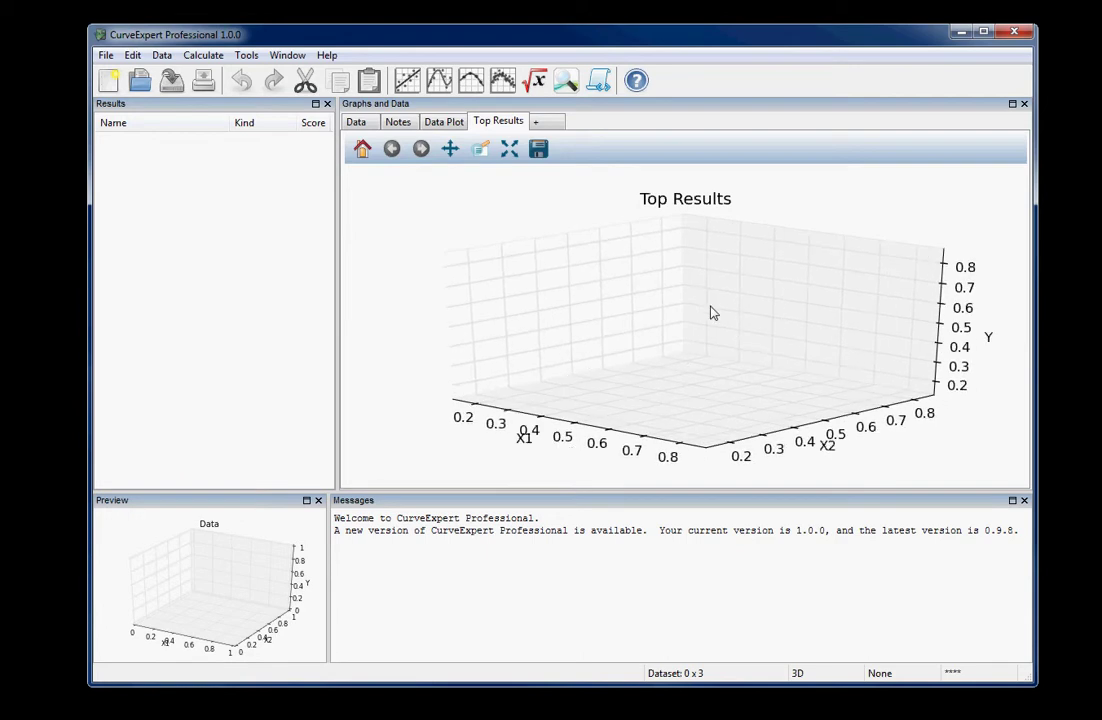
pyautogui.rightClick(567, 262)
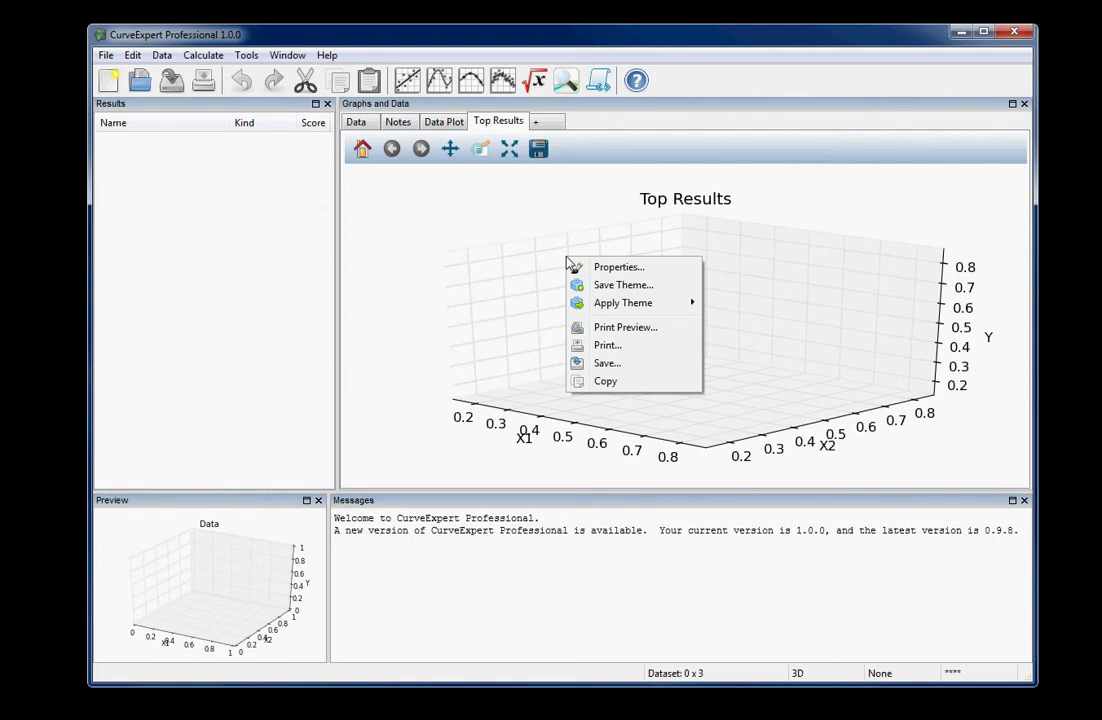
pyautogui.click(479, 207)
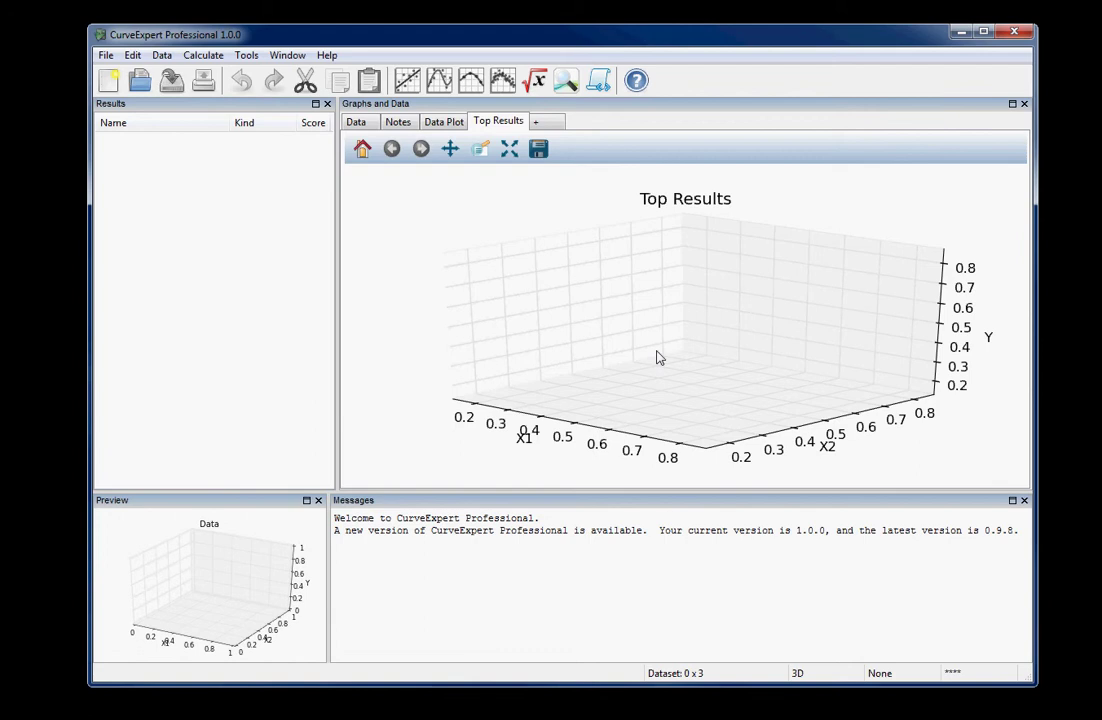
# Step: With the Pan tool, shift the empty 3D graph's axes box left and right
pyautogui.click(450, 155)
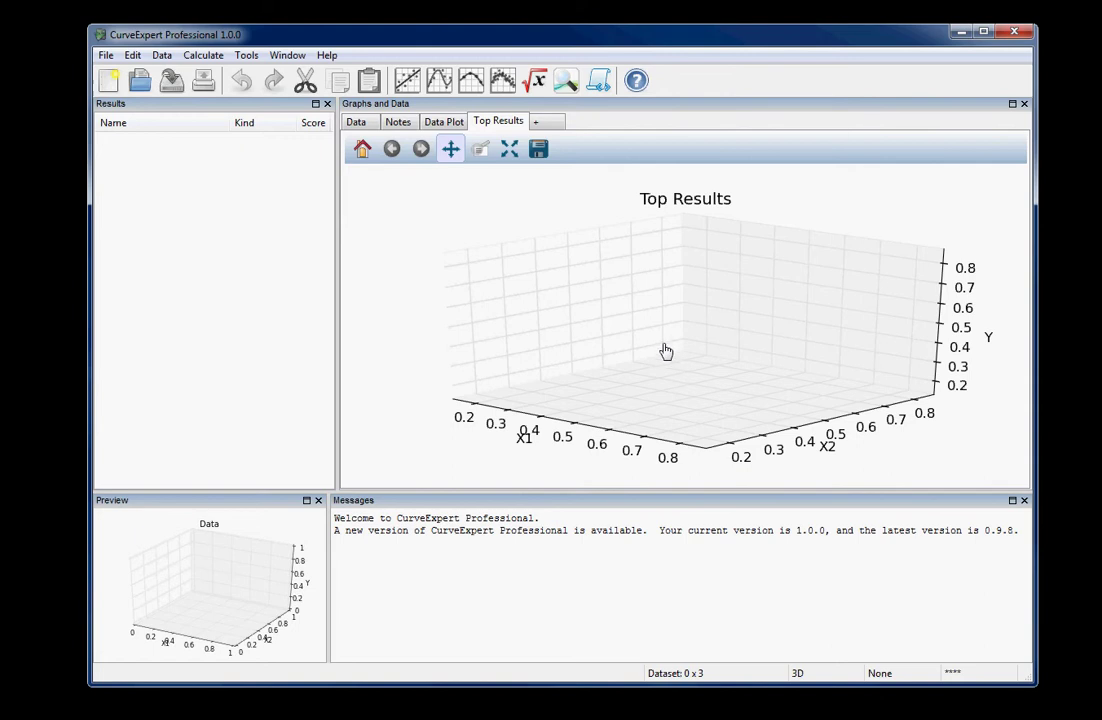
pyautogui.moveTo(666, 350); pyautogui.dragTo(634, 347)
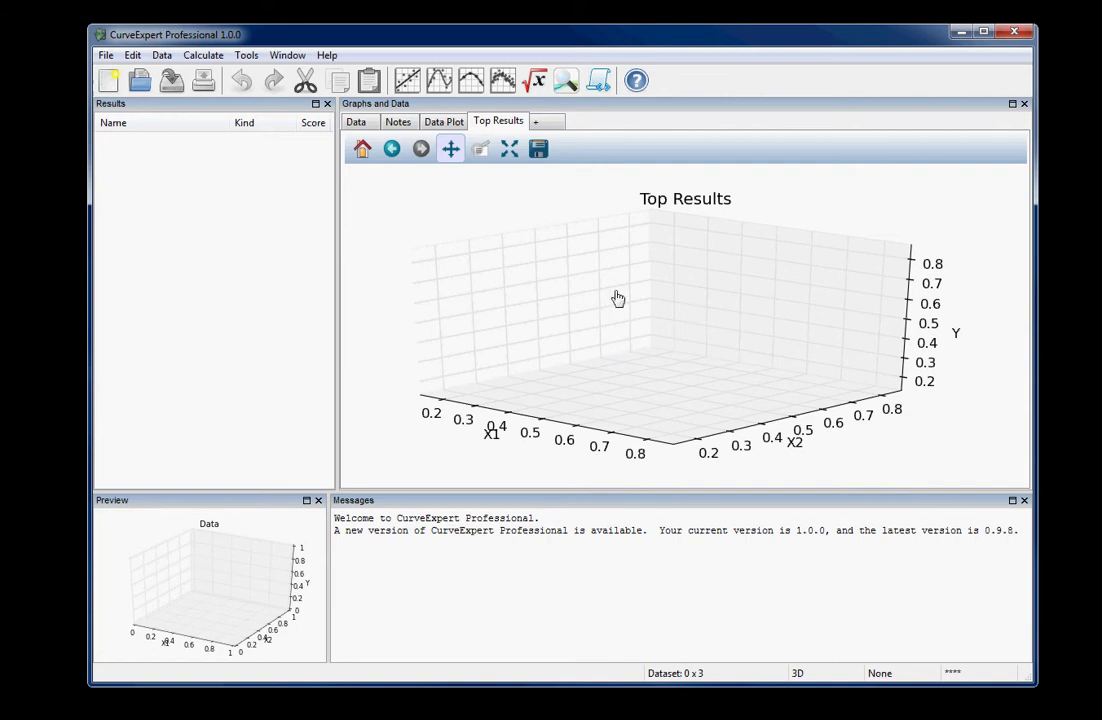
# Step: Maximize the Graphs and Data panel, restore it once, then maximize it again
pyautogui.click(1012, 106)
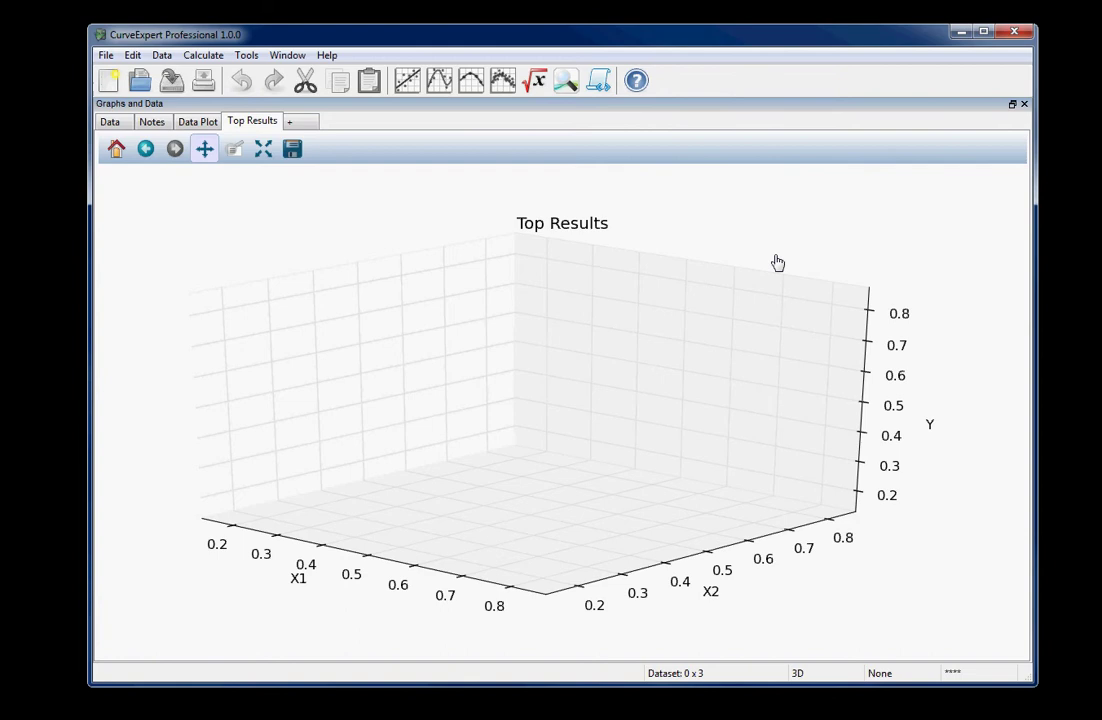
pyautogui.click(1012, 104)
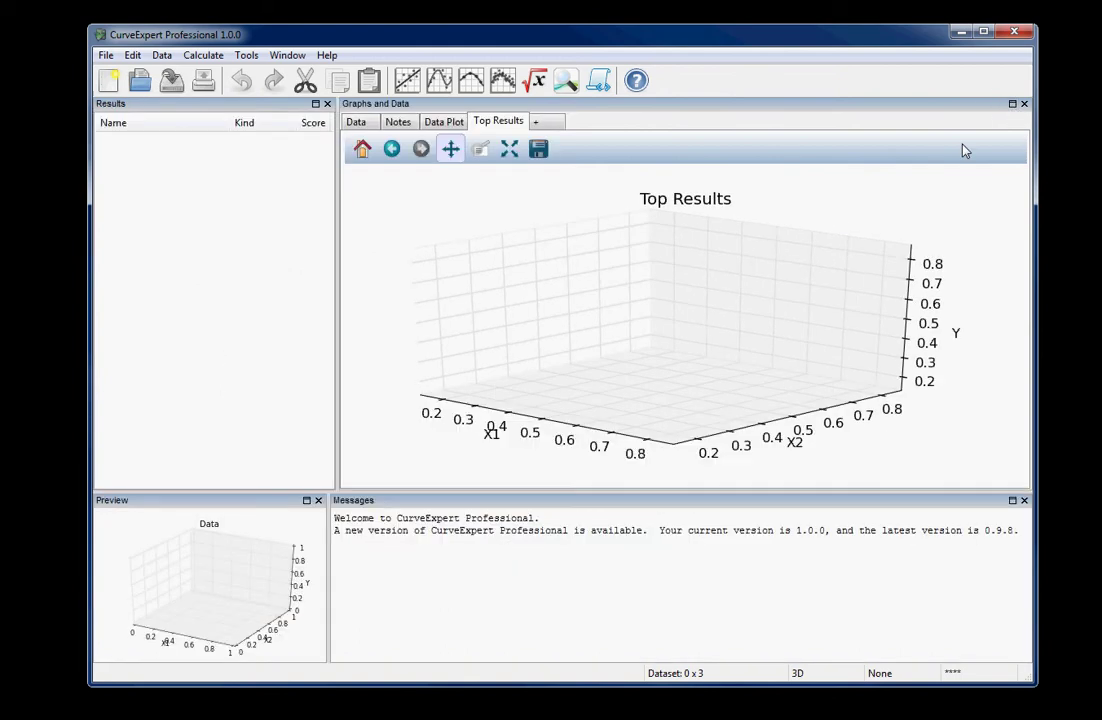
pyautogui.click(1012, 104)
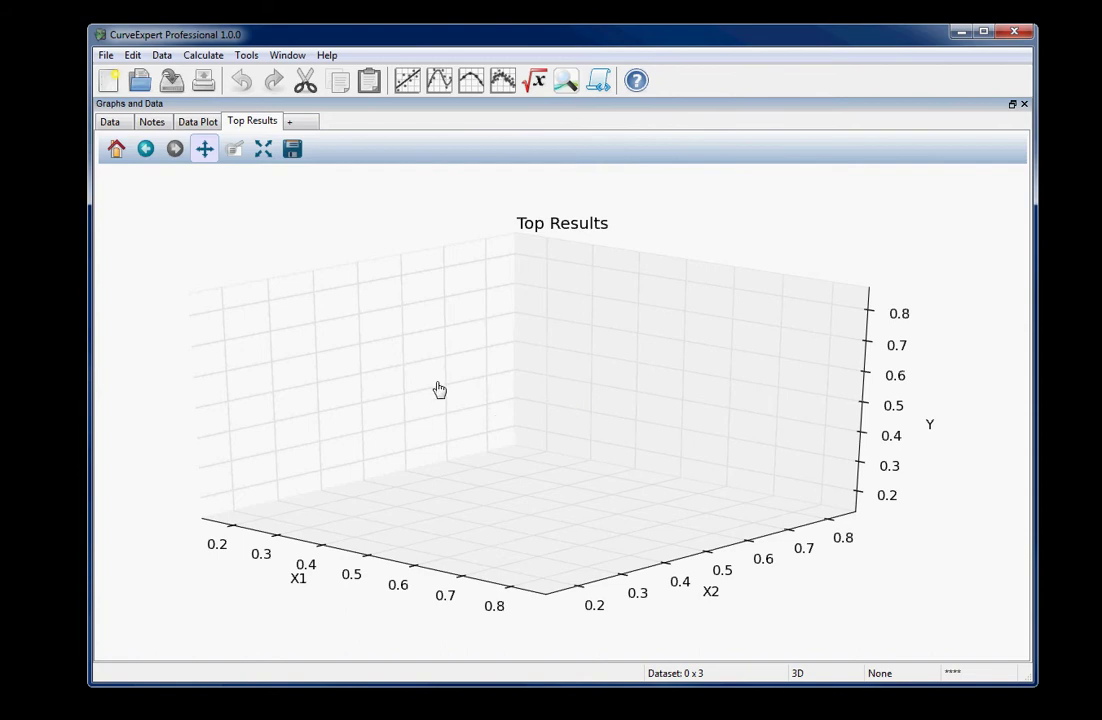
# Step: Pan, zoom, turn and tilt the enlarged empty 3D graph to reposition its axes box
pyautogui.moveTo(548, 430); pyautogui.dragTo(584, 416)
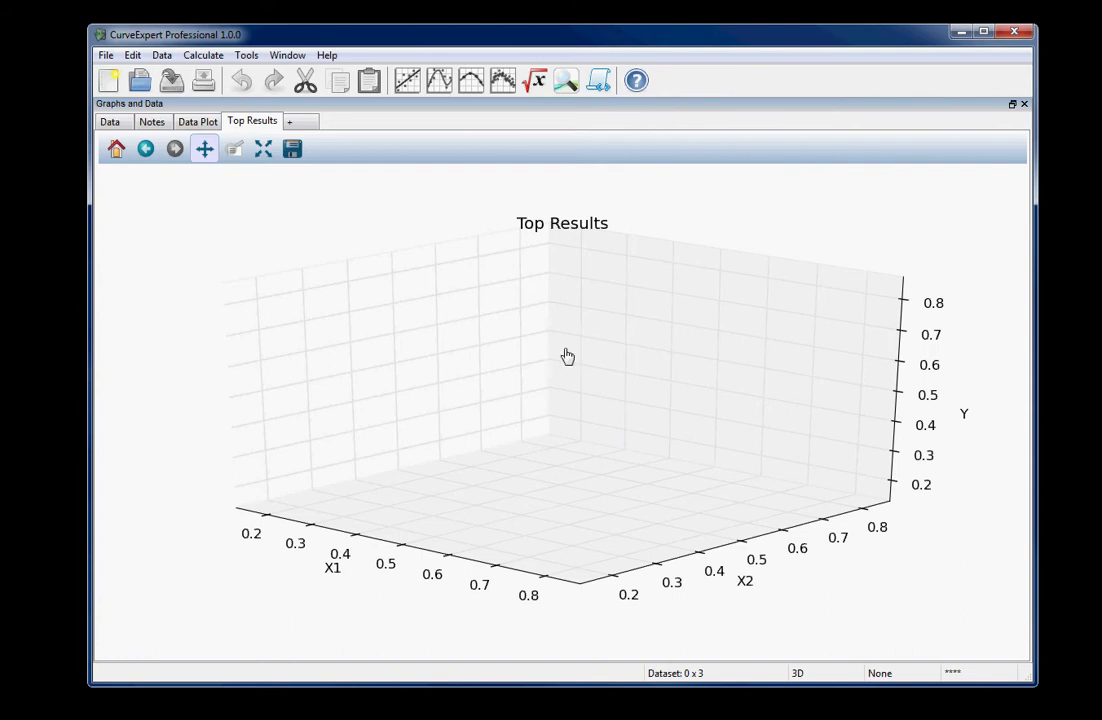
pyautogui.moveTo(556, 442); pyautogui.dragTo(499, 475)
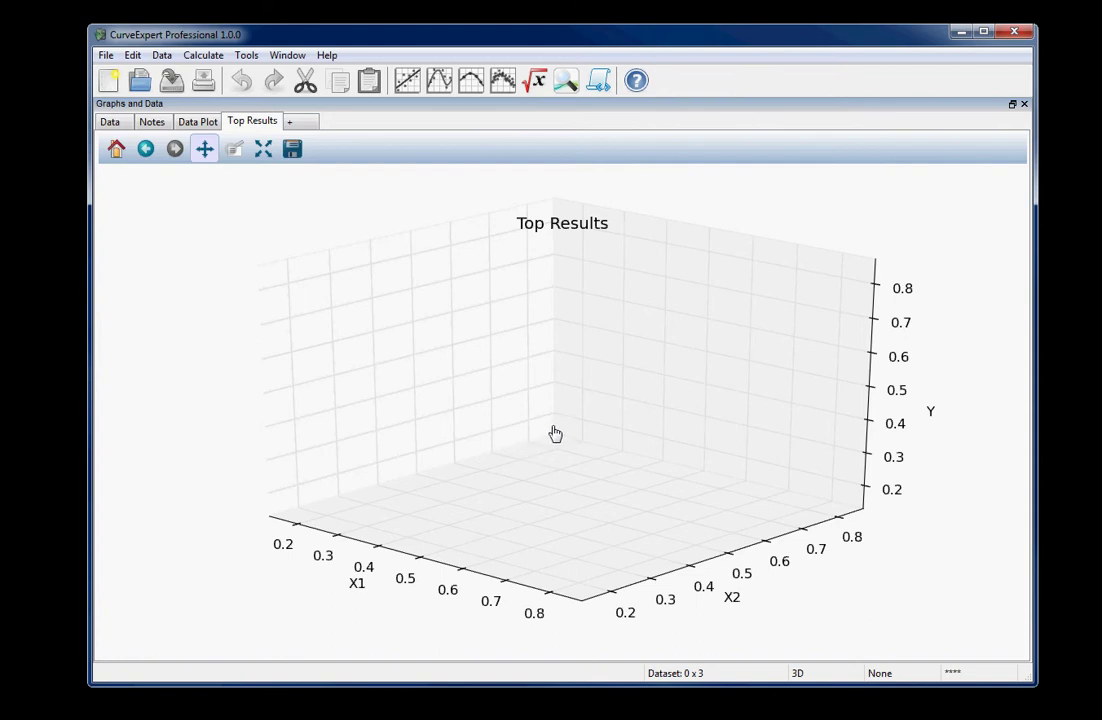
pyautogui.moveTo(556, 437)
pyautogui.mouseDown()
pyautogui.moveTo(723, 440)
pyautogui.moveTo(569, 452)
pyautogui.moveTo(667, 438)
pyautogui.moveTo(584, 441)
pyautogui.moveTo(657, 440)
pyautogui.moveTo(571, 430)
pyautogui.moveTo(546, 347)
pyautogui.moveTo(545, 294)
pyautogui.moveTo(546, 442)
pyautogui.moveTo(555, 428)
pyautogui.mouseUp()
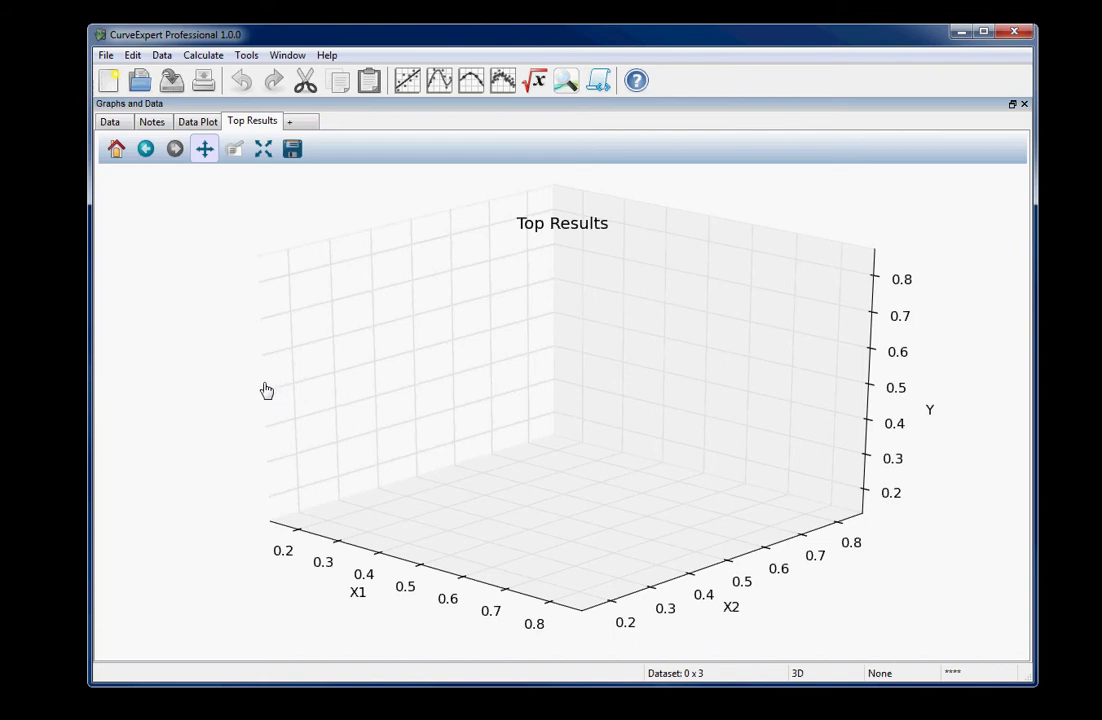
pyautogui.moveTo(266, 390); pyautogui.dragTo(303, 435)
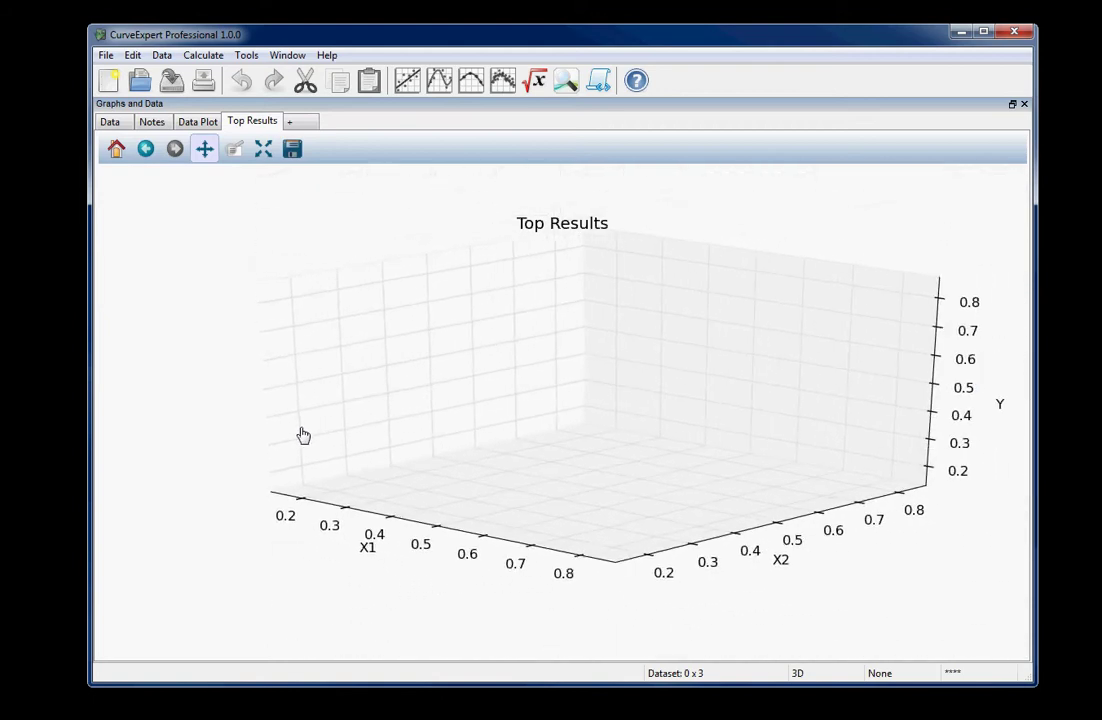
pyautogui.moveTo(935, 390)
pyautogui.mouseDown()
pyautogui.moveTo(1095, 390)
pyautogui.moveTo(922, 393)
pyautogui.moveTo(1095, 390)
pyautogui.moveTo(934, 389)
pyautogui.mouseUp()
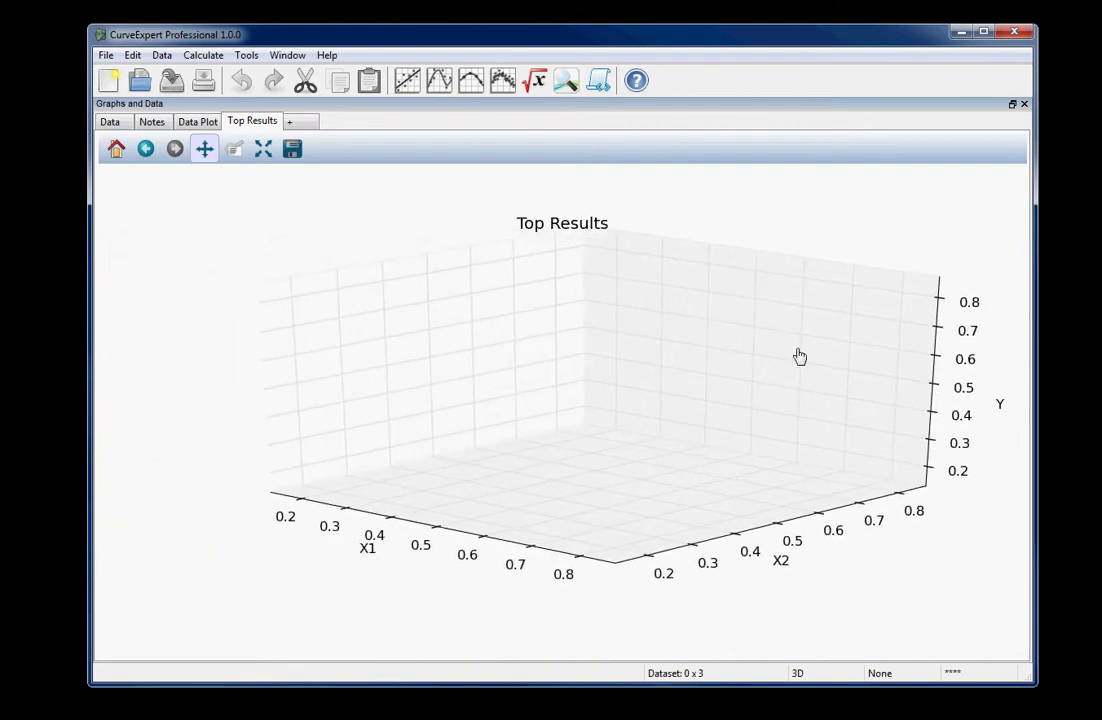
pyautogui.moveTo(583, 229)
pyautogui.mouseDown()
pyautogui.moveTo(598, 80)
pyautogui.moveTo(590, 209)
pyautogui.moveTo(583, 119)
pyautogui.moveTo(585, 204)
pyautogui.mouseUp()
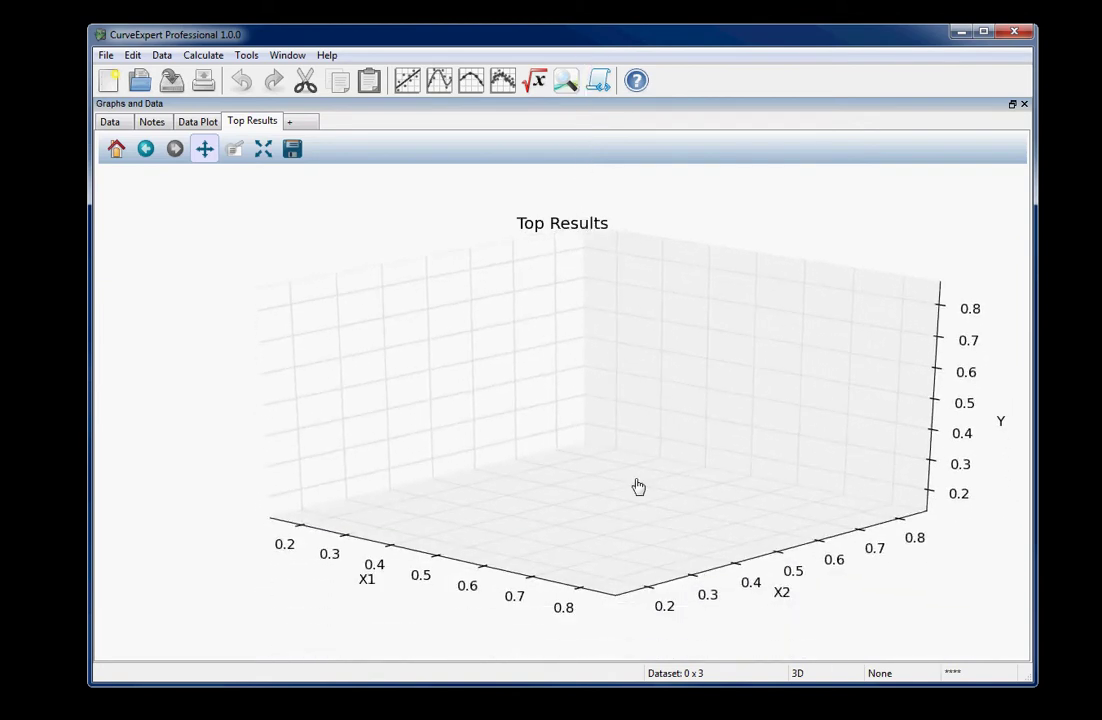
pyautogui.moveTo(610, 607)
pyautogui.mouseDown()
pyautogui.moveTo(612, 396)
pyautogui.moveTo(610, 598)
pyautogui.mouseUp()
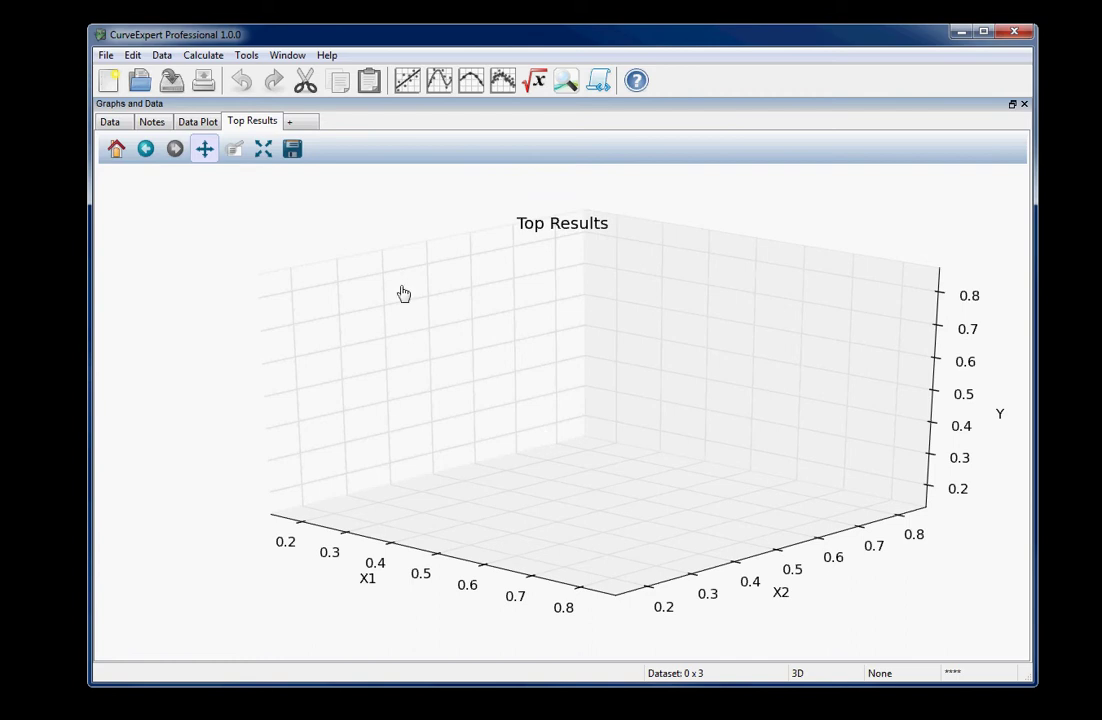
pyautogui.moveTo(620, 388); pyautogui.dragTo(586, 393)
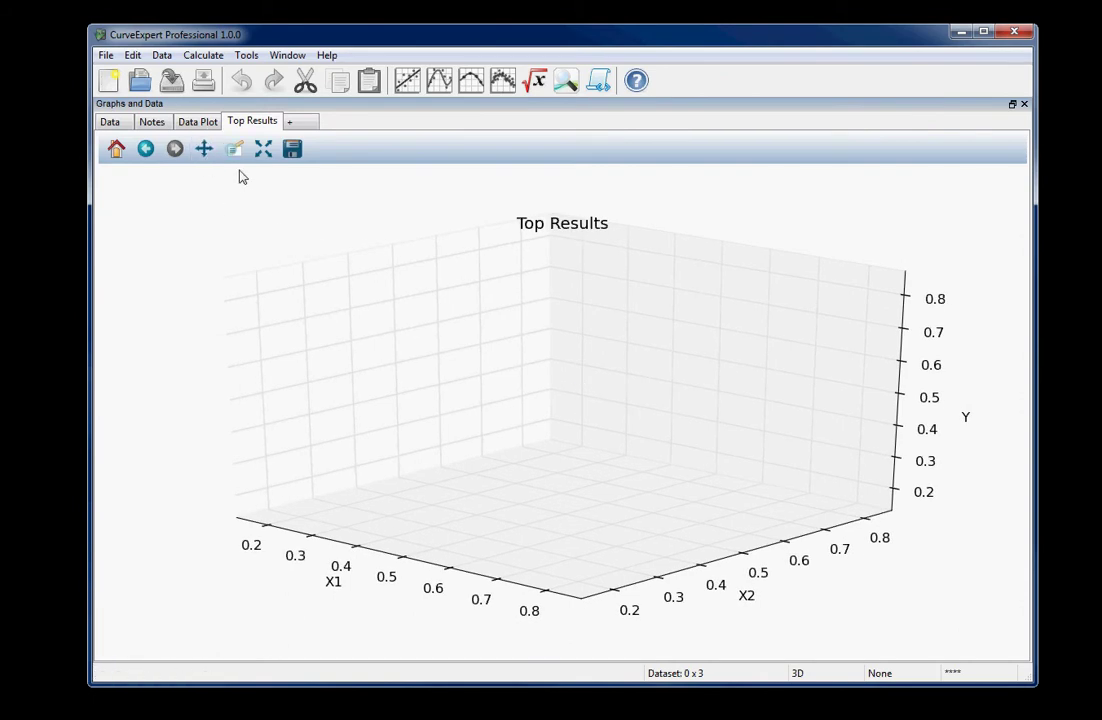
# Step: Try several zoom rectangles, then autoscale so the X1, X2 and Y axes each span 0 to 1
pyautogui.click(235, 152)
pyautogui.moveTo(492, 355); pyautogui.dragTo(646, 485)
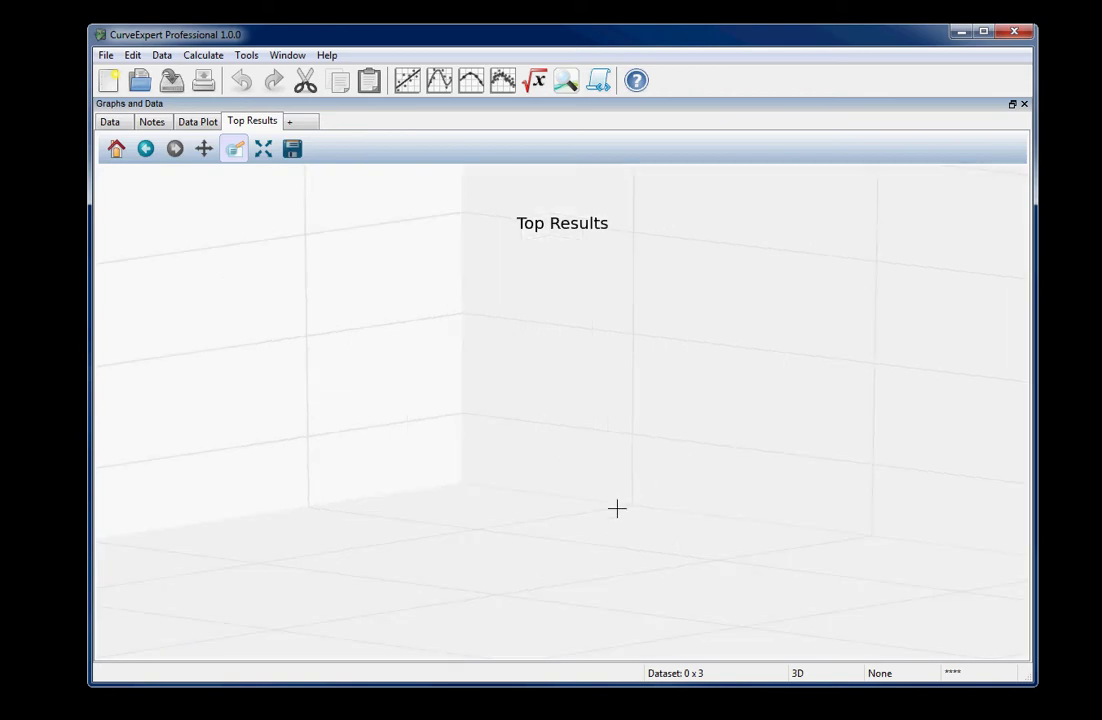
pyautogui.moveTo(343, 287); pyautogui.dragTo(640, 512)
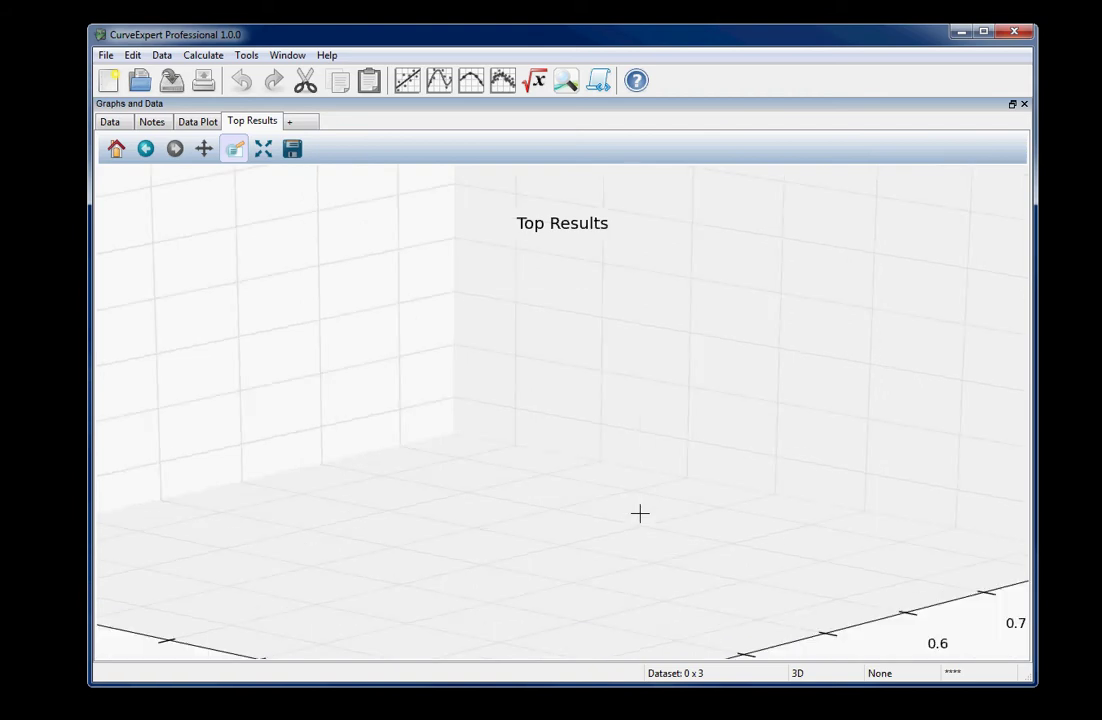
pyautogui.moveTo(364, 315); pyautogui.dragTo(576, 472)
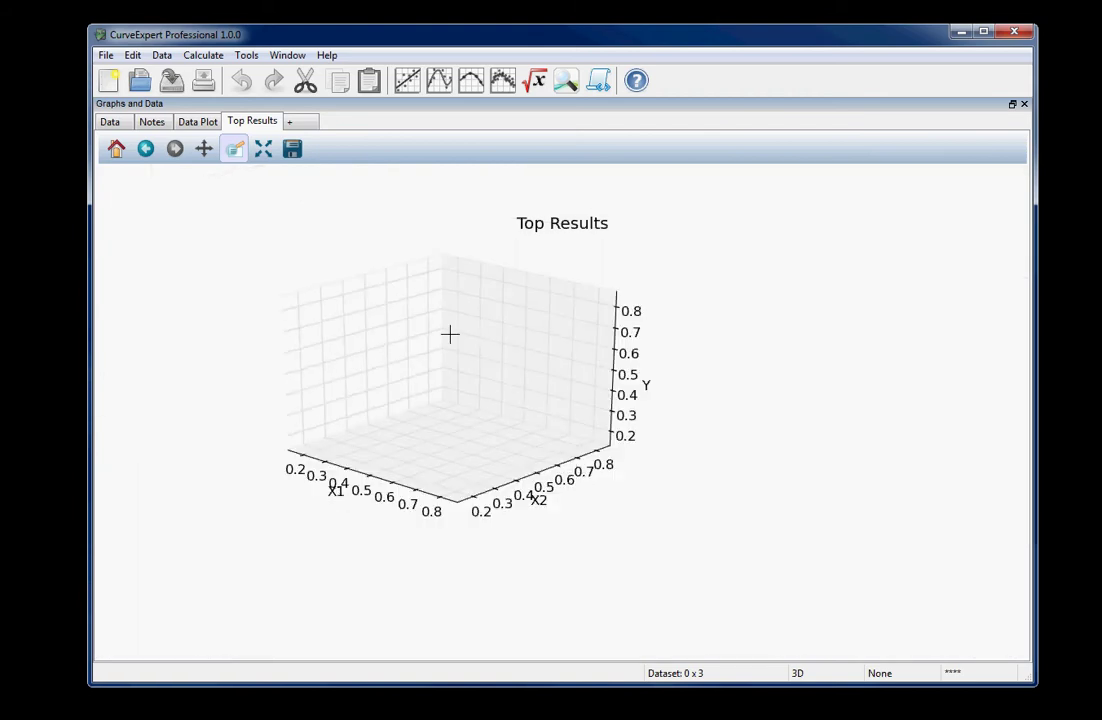
pyautogui.moveTo(275, 238); pyautogui.dragTo(693, 543)
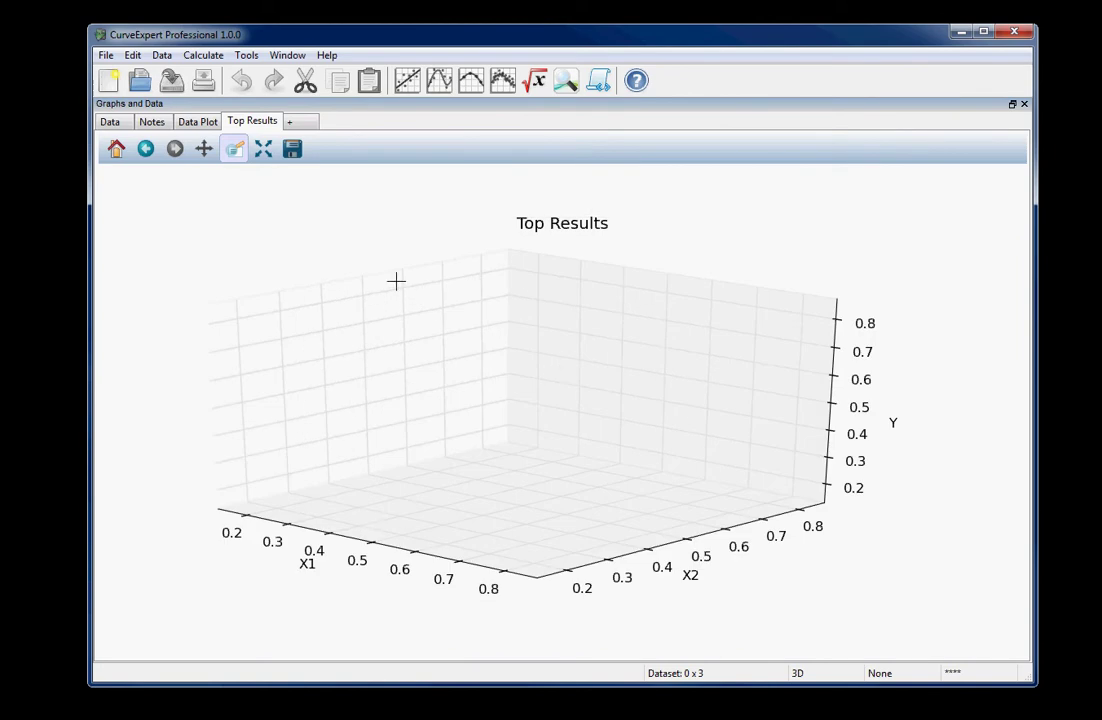
pyautogui.click(235, 152)
pyautogui.click(270, 161)
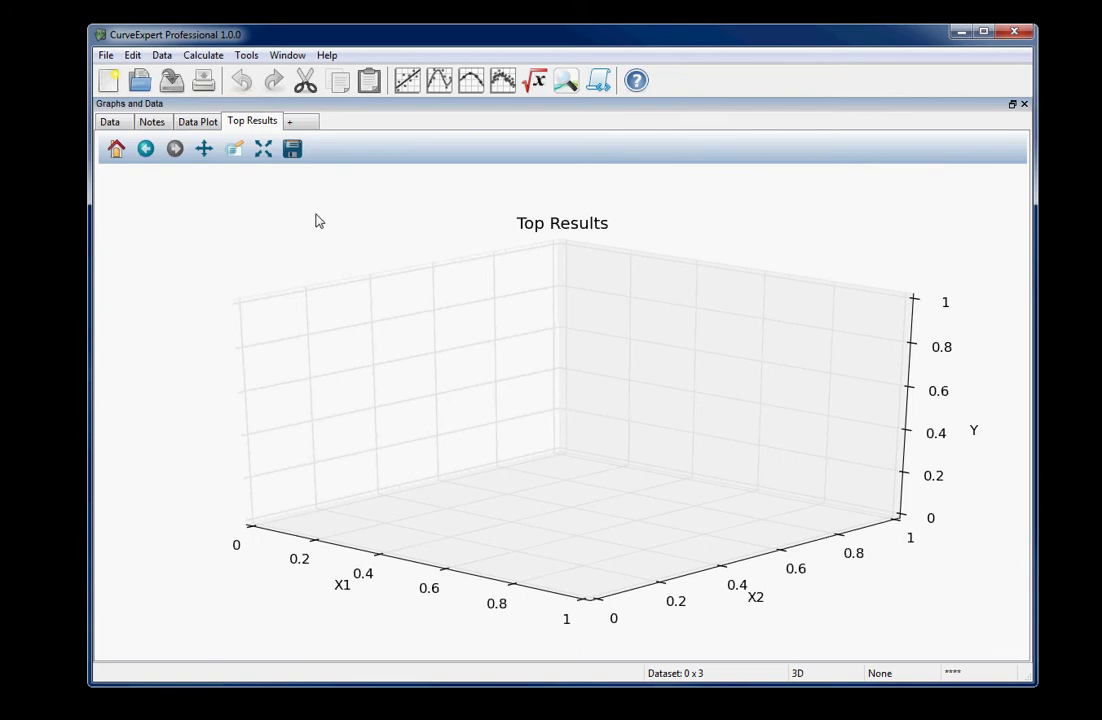
# Step: Restore the side panels and plot the Sine Cross function, y = sin(|x1| − |x2|)
pyautogui.click(1012, 104)
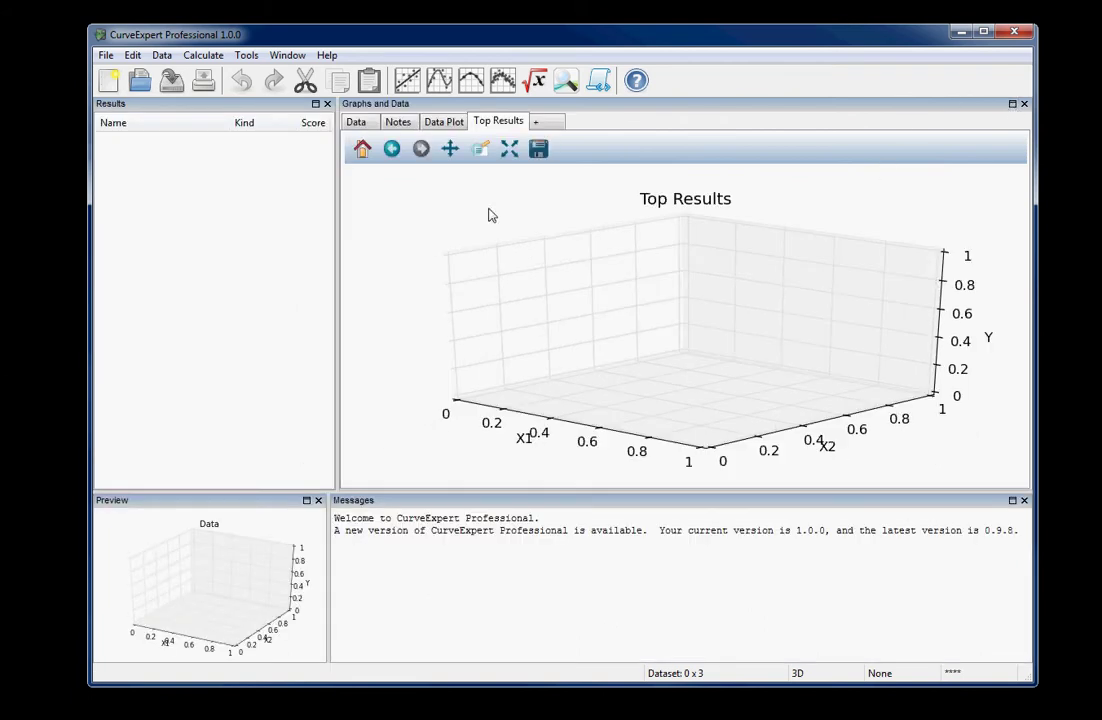
pyautogui.click(533, 80)
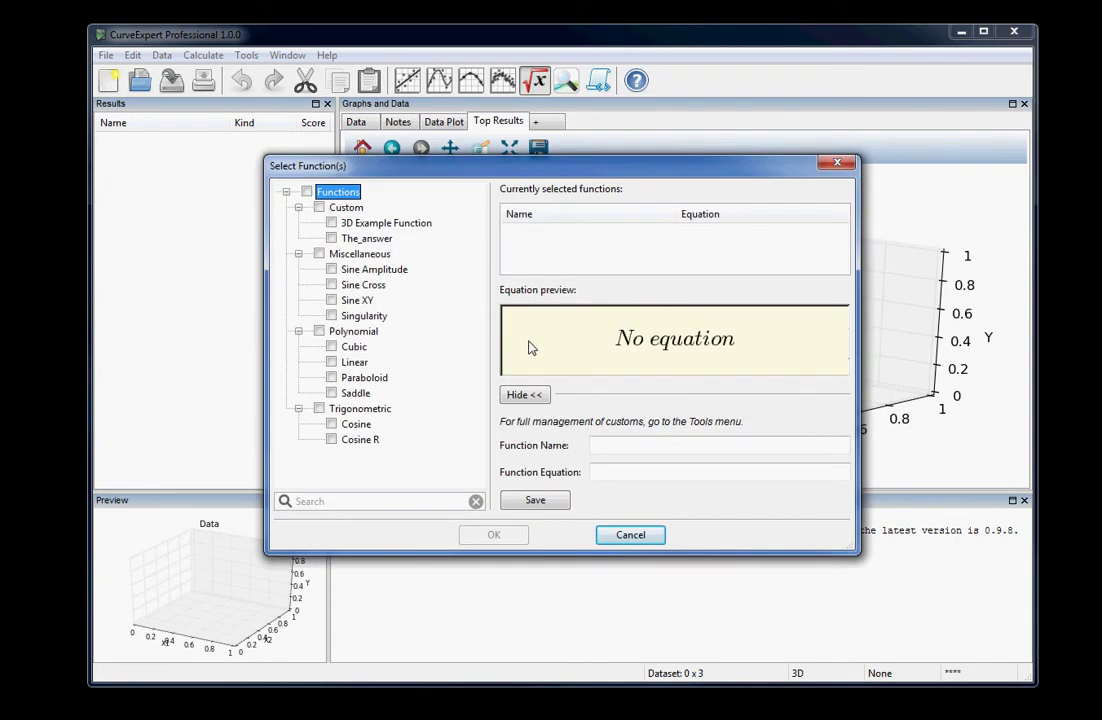
pyautogui.click(332, 286)
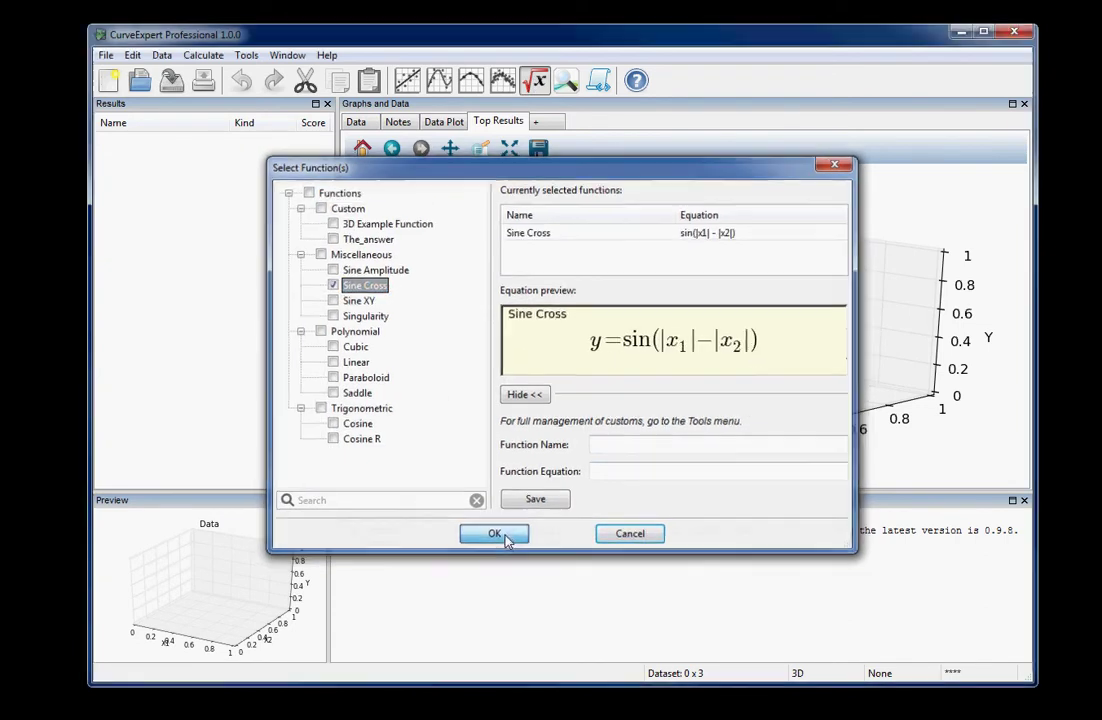
pyautogui.click(500, 537)
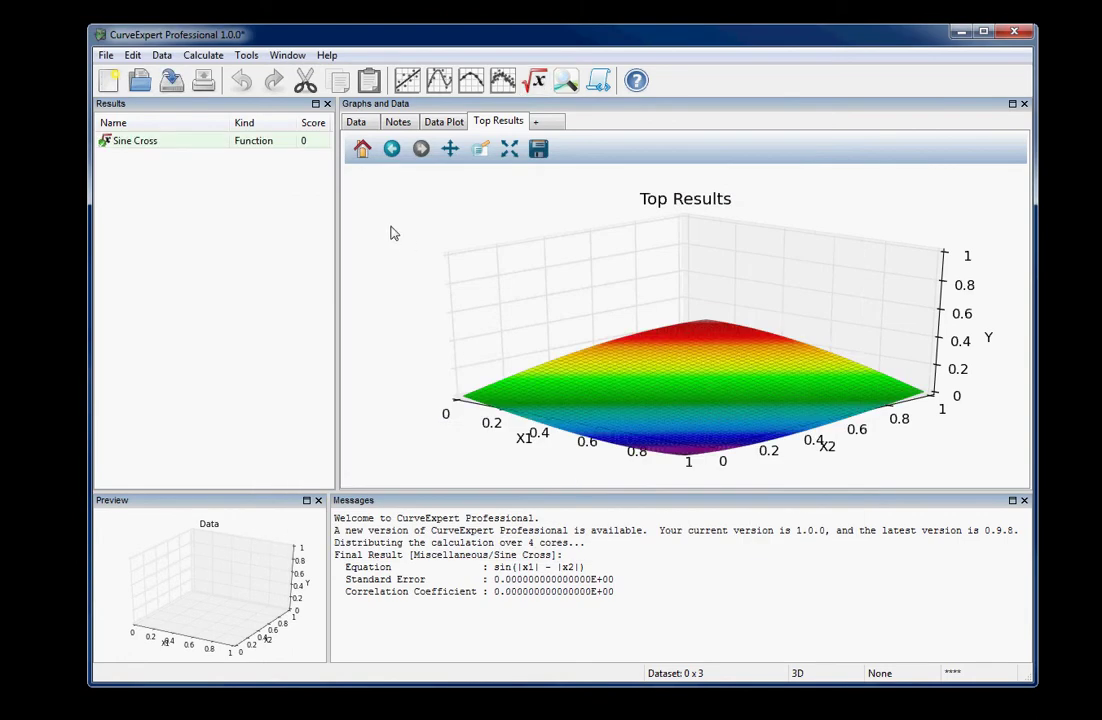
# Step: Maximize the graph panel and pan and tilt the Sine Cross surface to a lower viewpoint
pyautogui.click(1011, 105)
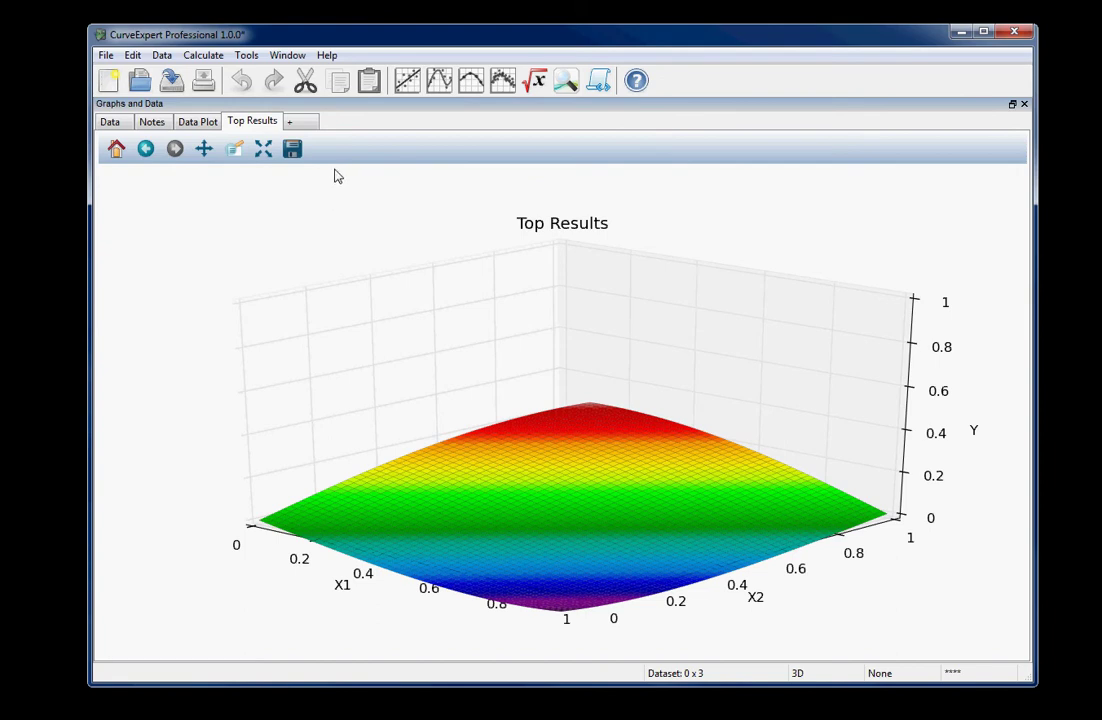
pyautogui.click(234, 152)
pyautogui.click(205, 151)
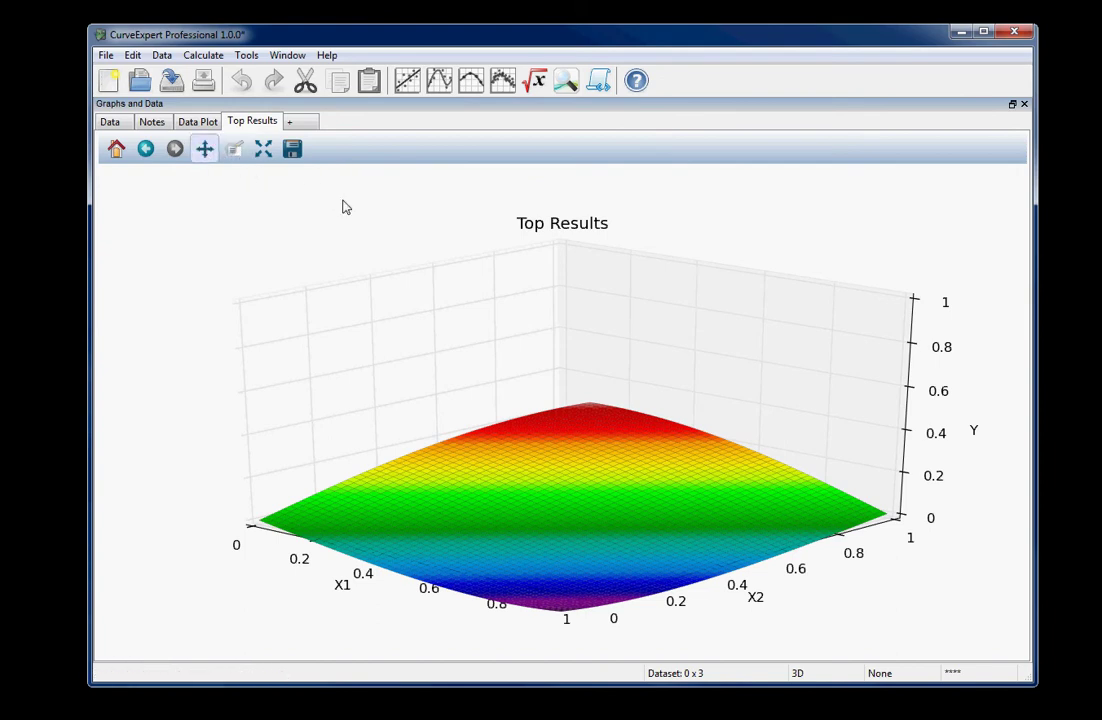
pyautogui.moveTo(567, 332); pyautogui.dragTo(564, 365)
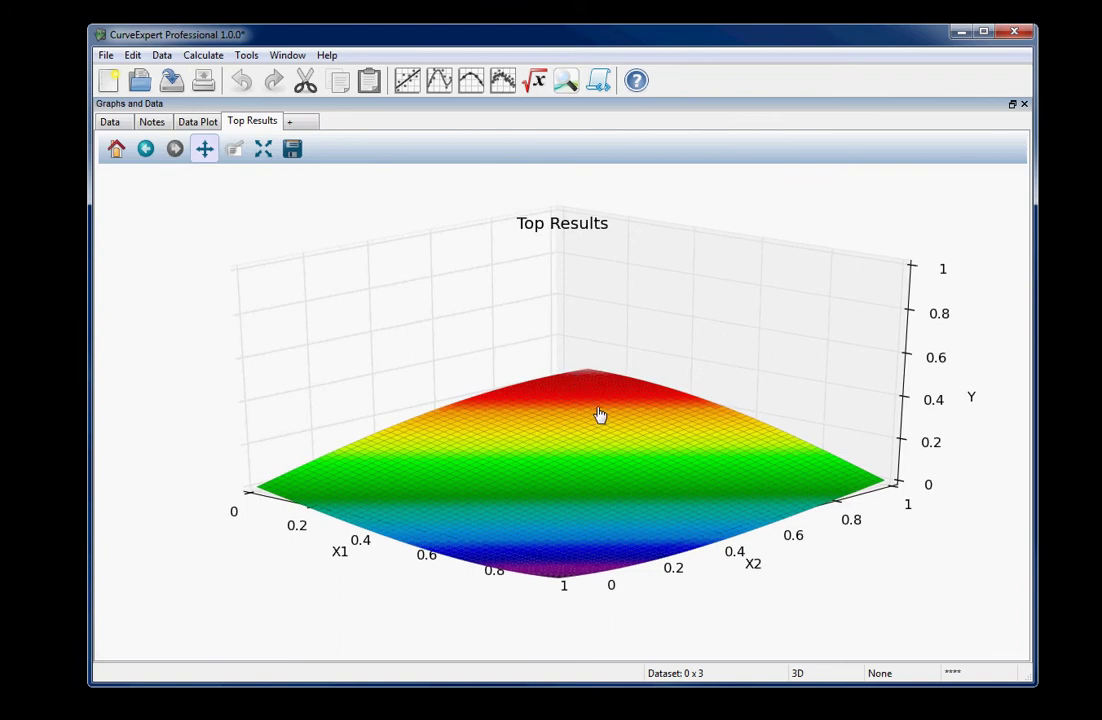
pyautogui.moveTo(590, 445); pyautogui.dragTo(610, 381)
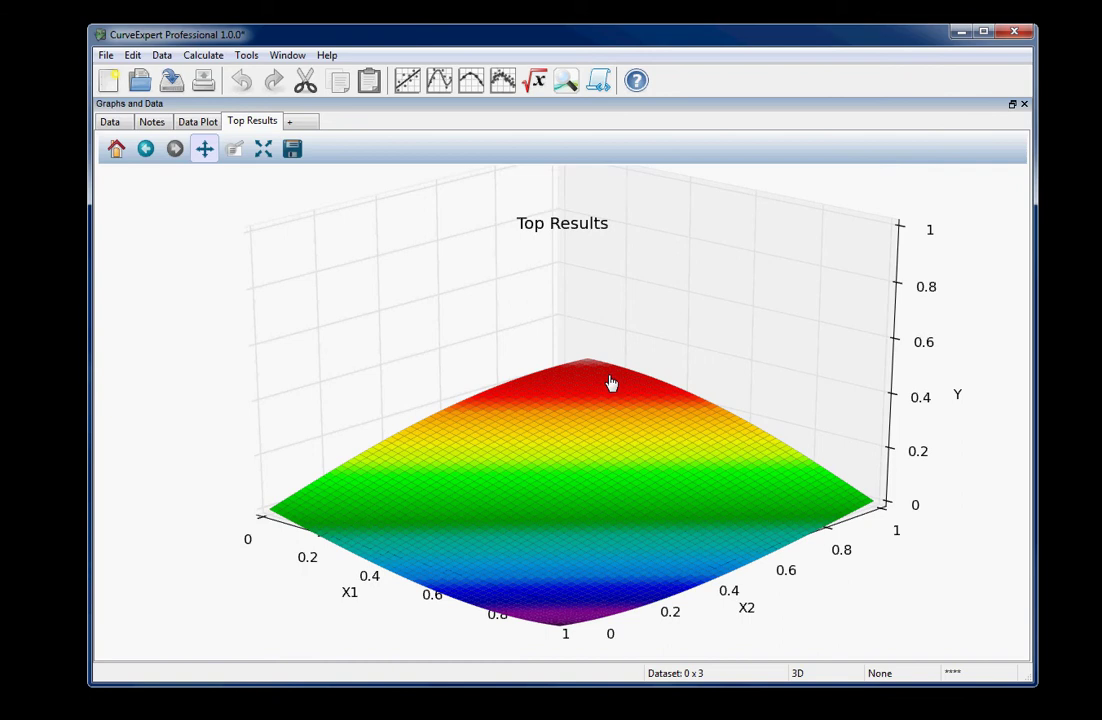
pyautogui.moveTo(561, 379); pyautogui.dragTo(562, 376)
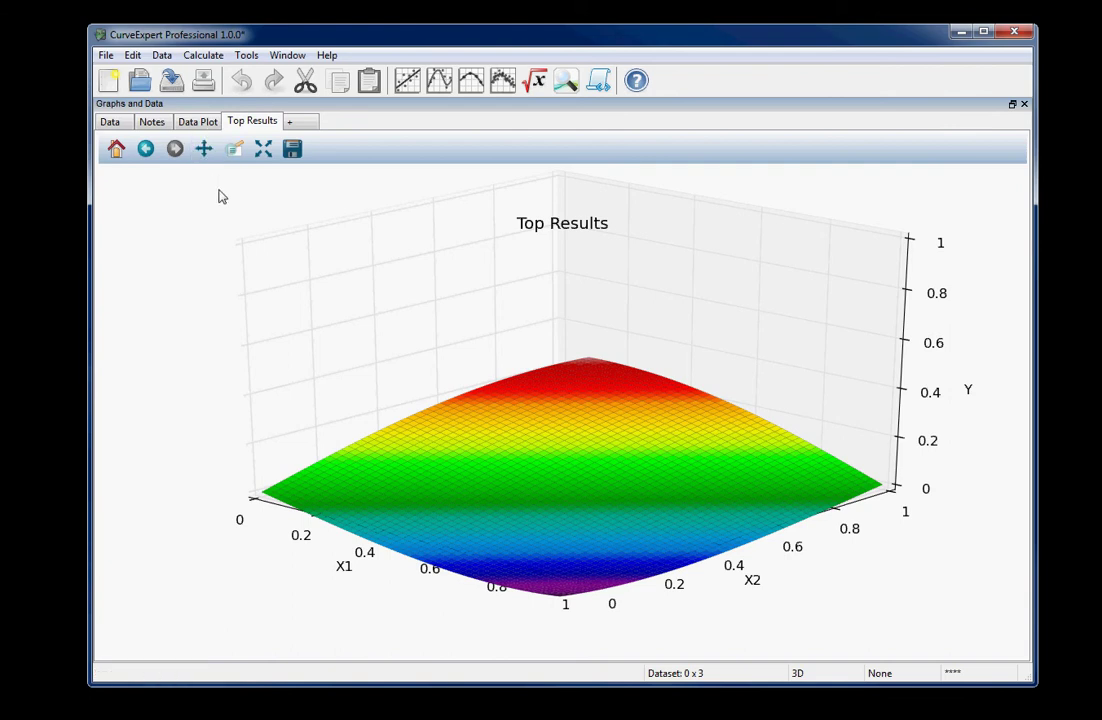
pyautogui.rightClick(516, 318)
# Step: In Graph Properties > Lines/Markers, set the Sine Cross series' Surface Resolution to 25
pyautogui.press('Escape')
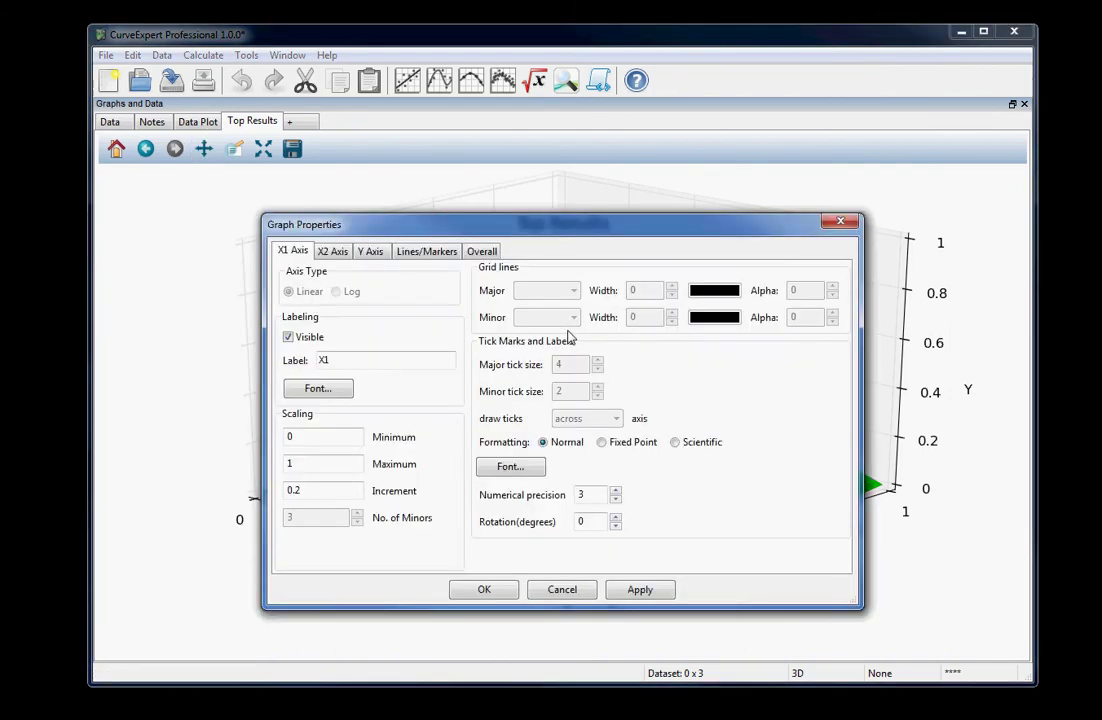
pyautogui.moveTo(519, 233); pyautogui.dragTo(685, 207)
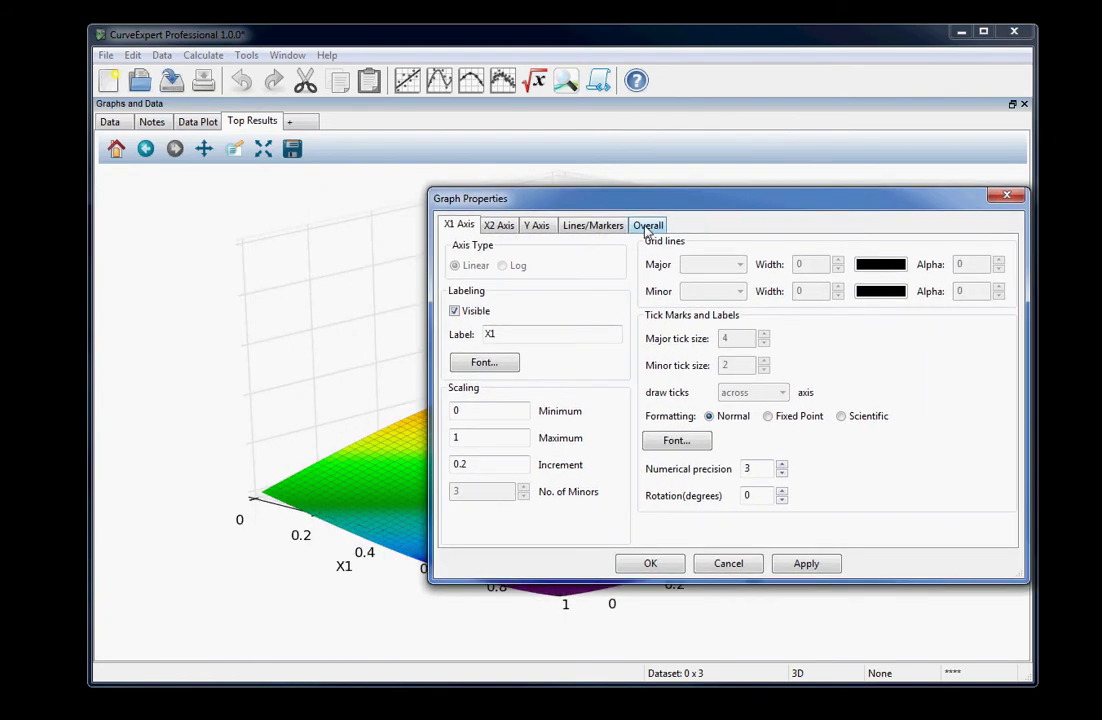
pyautogui.click(647, 227)
pyautogui.click(573, 229)
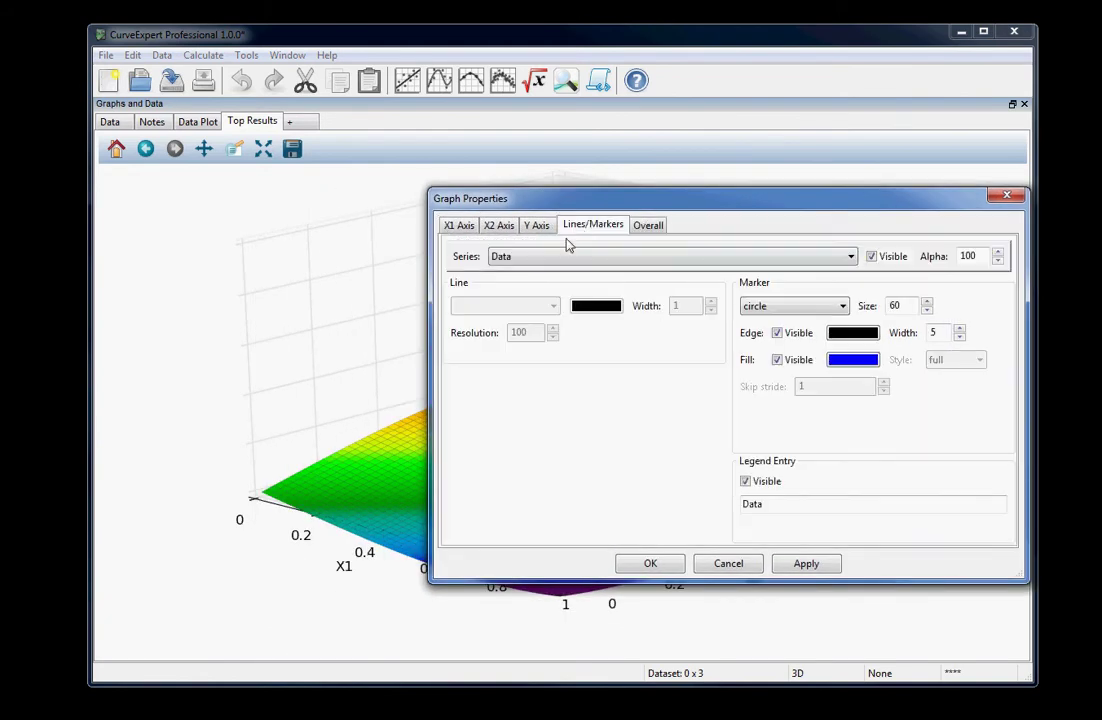
pyautogui.click(536, 256)
pyautogui.click(525, 284)
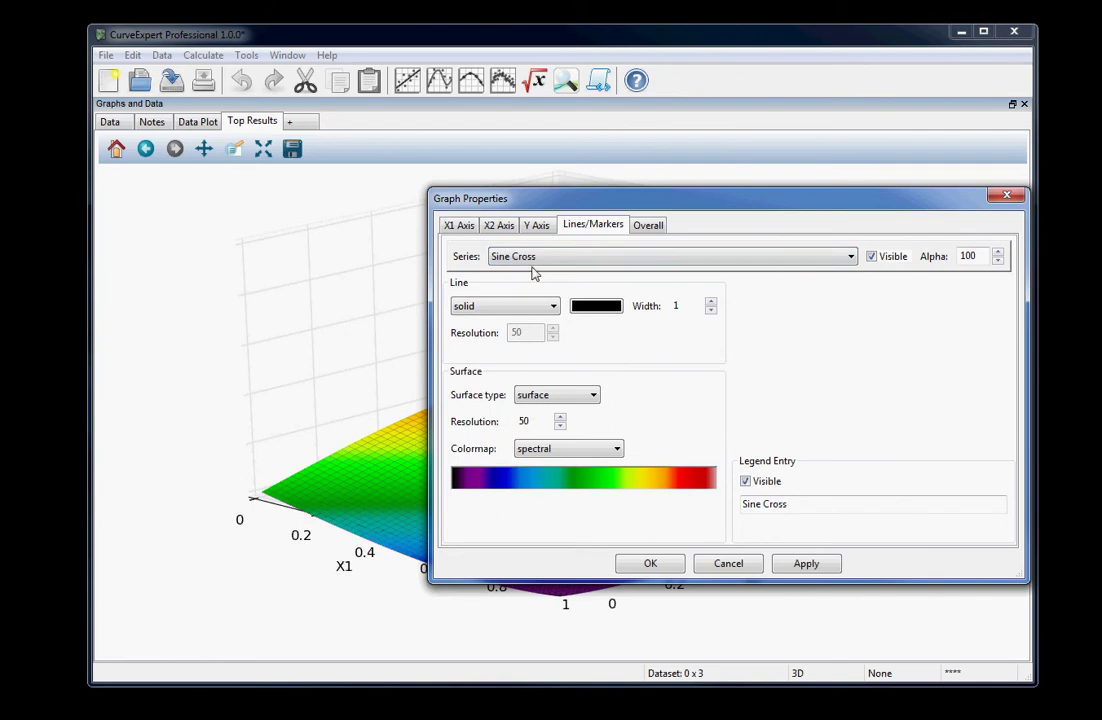
pyautogui.moveTo(571, 205); pyautogui.dragTo(745, 158)
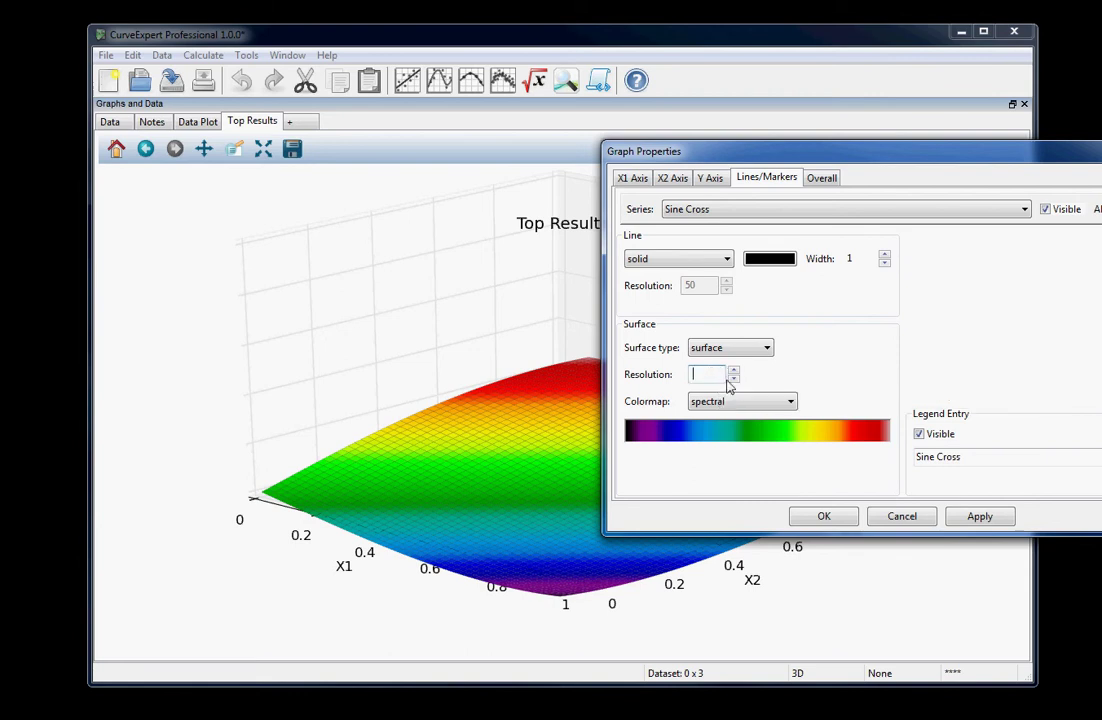
pyautogui.moveTo(762, 151); pyautogui.dragTo(715, 124)
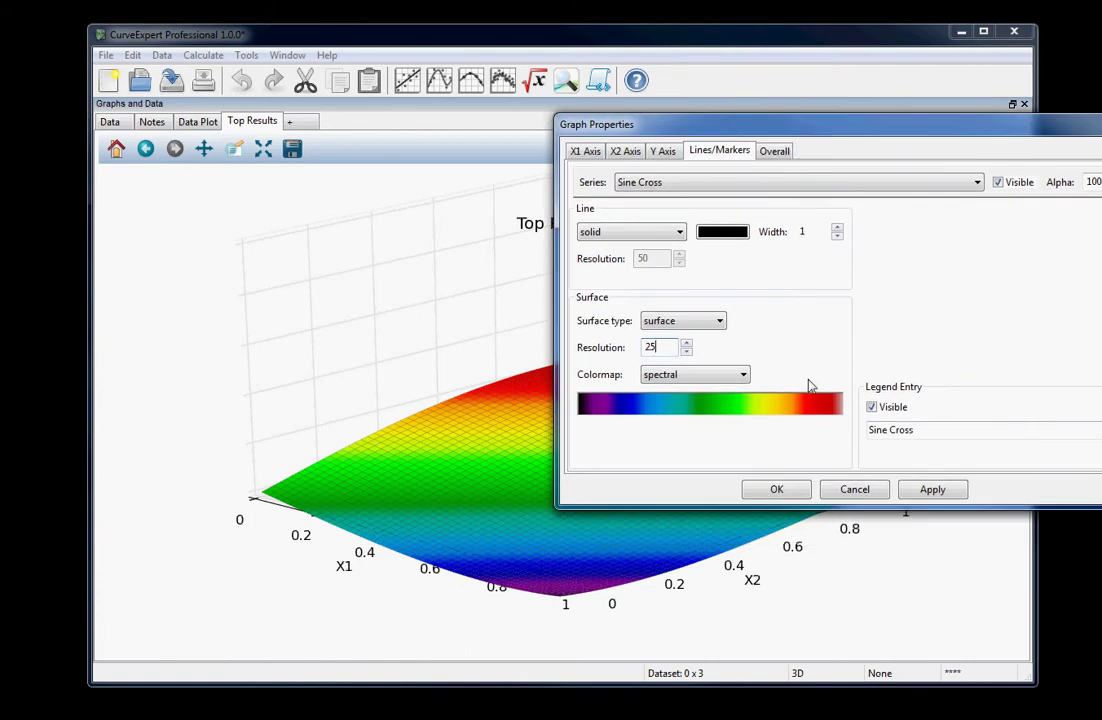
pyautogui.click(777, 489)
pyautogui.moveTo(615, 355); pyautogui.dragTo(645, 383)
# Step: In Graph Properties, set the X1 maximum to 5 and the X2 axis range to -5 through 5
pyautogui.rightClick(645, 383)
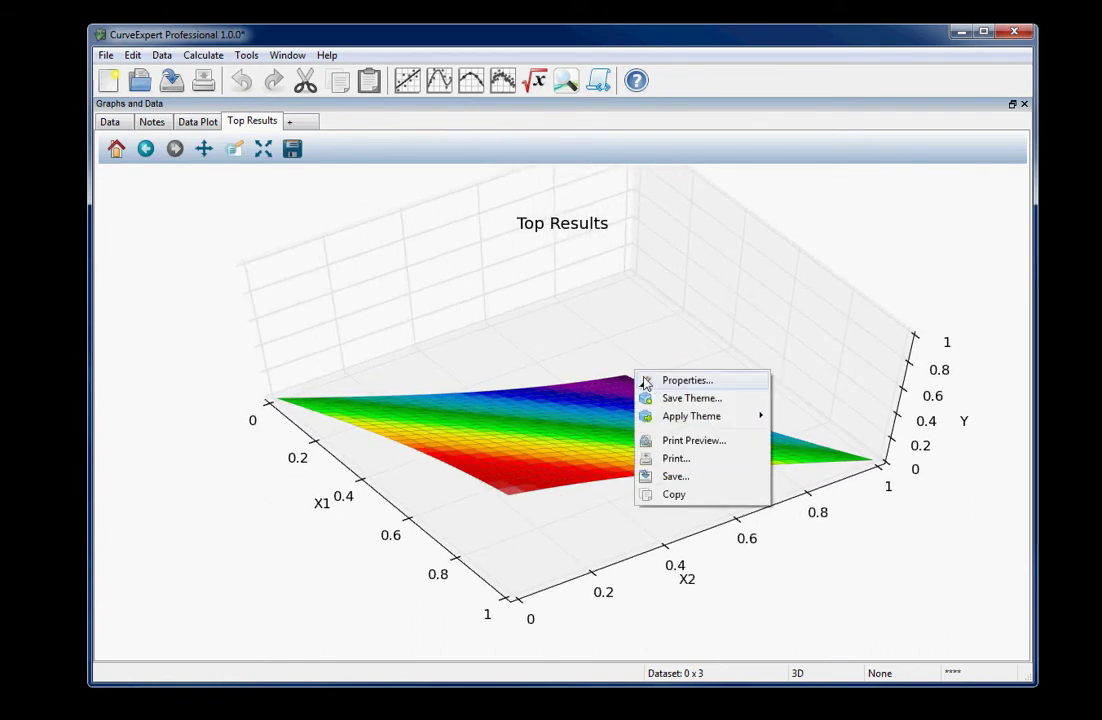
pyautogui.click(669, 383)
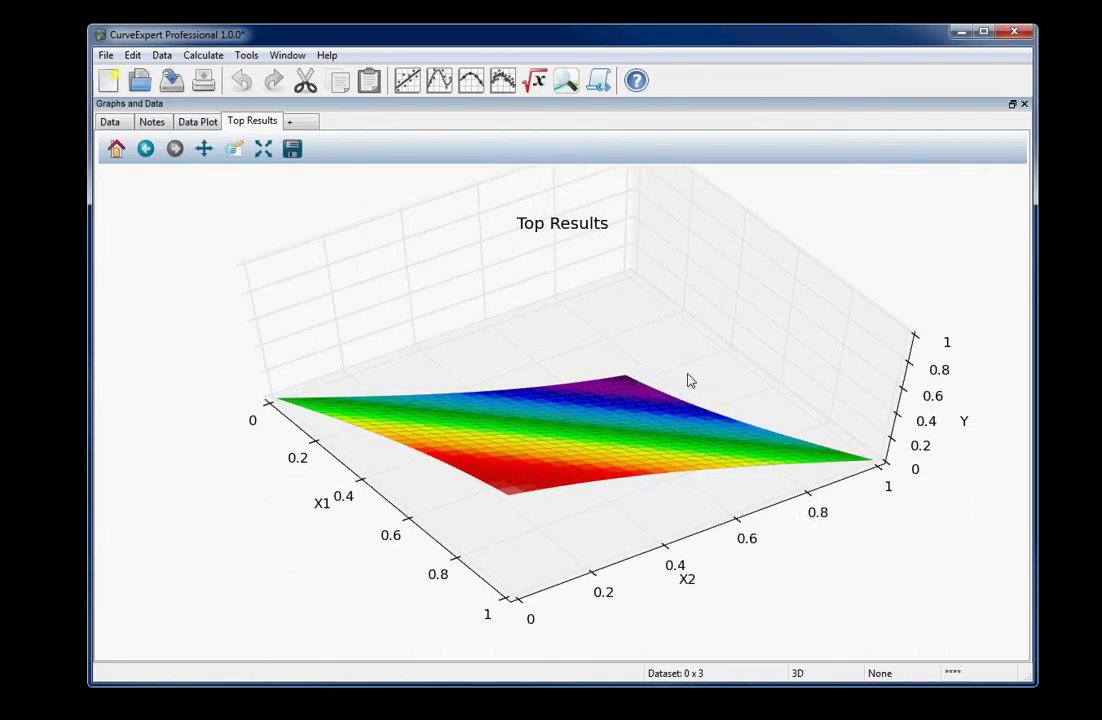
pyautogui.moveTo(487, 220); pyautogui.dragTo(716, 218)
pyautogui.click(545, 428)
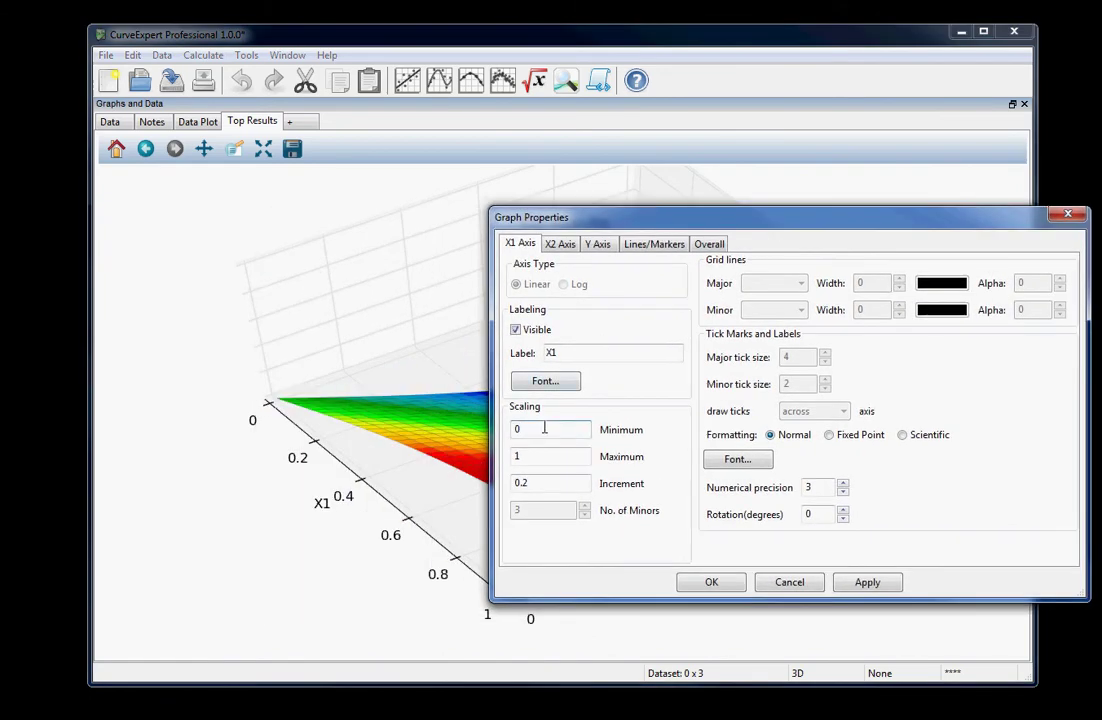
pyautogui.click(537, 456)
pyautogui.write('5')
pyautogui.click(561, 244)
pyautogui.click(535, 428)
pyautogui.click(535, 453)
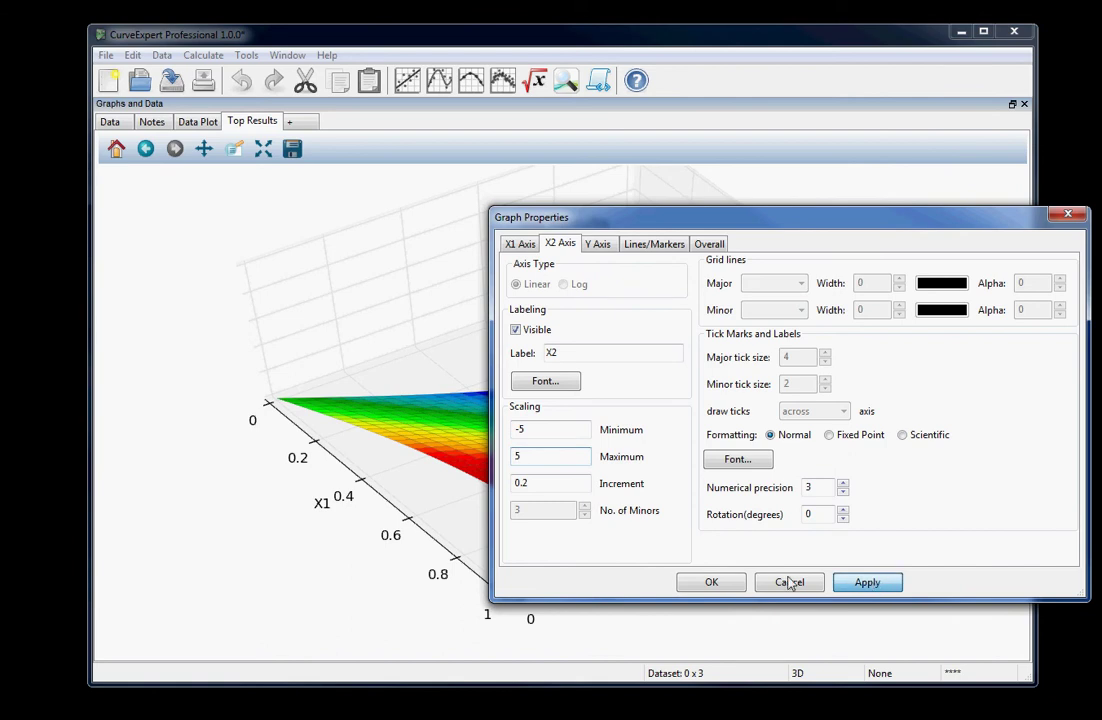
pyautogui.click(713, 586)
pyautogui.moveTo(585, 427); pyautogui.dragTo(603, 381)
# Step: Open the graph's Lines/Markers properties for the Sine Cross series
pyautogui.rightClick(603, 345)
pyautogui.click(618, 355)
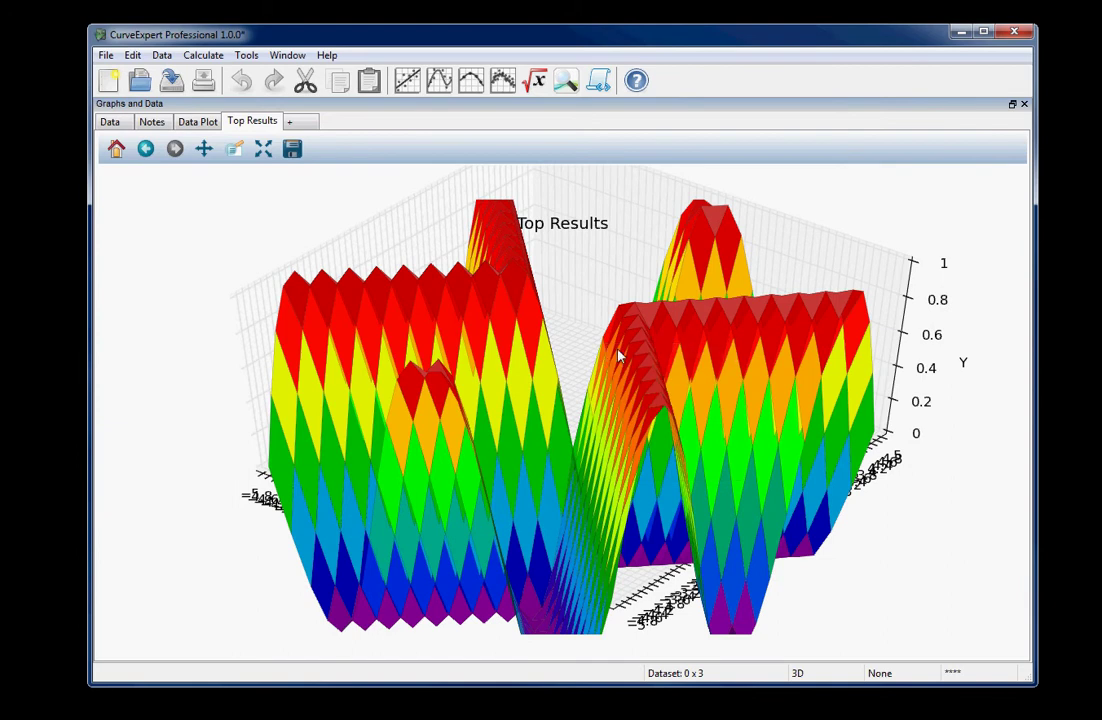
pyautogui.moveTo(521, 226); pyautogui.dragTo(696, 157)
pyautogui.click(653, 197)
pyautogui.click(662, 182)
pyautogui.click(610, 211)
pyautogui.click(615, 238)
# Step: Set the surface resolution to 75 and apply the YlGn colormap
pyautogui.click(610, 375)
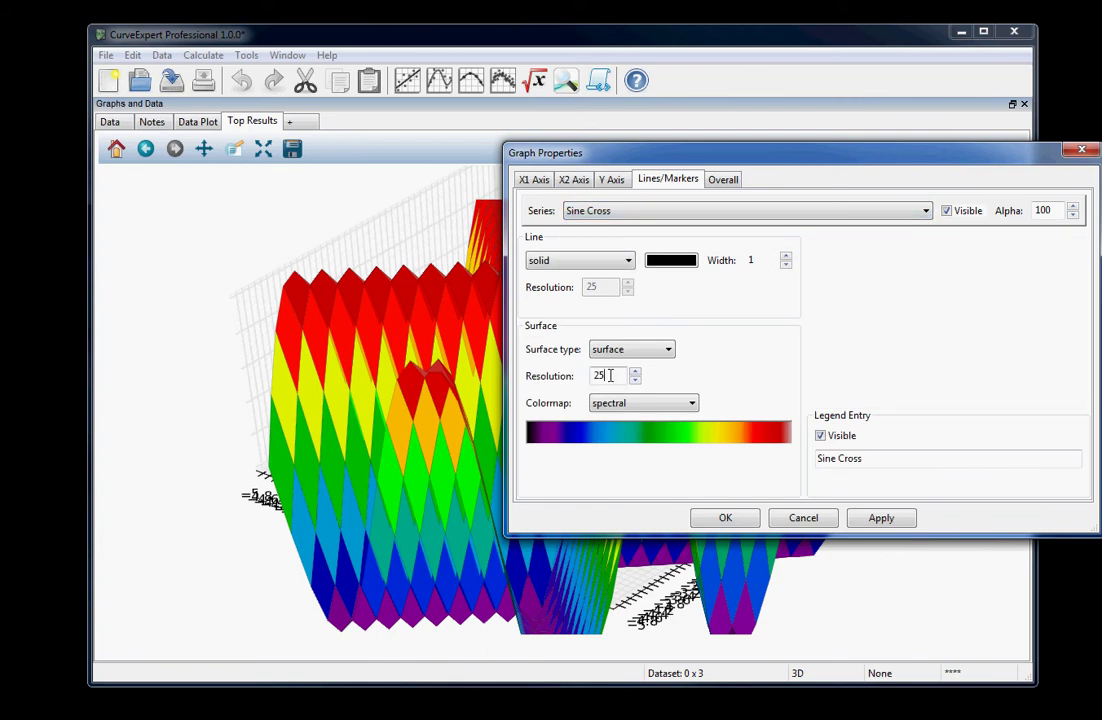
pyautogui.press('BackSpace')
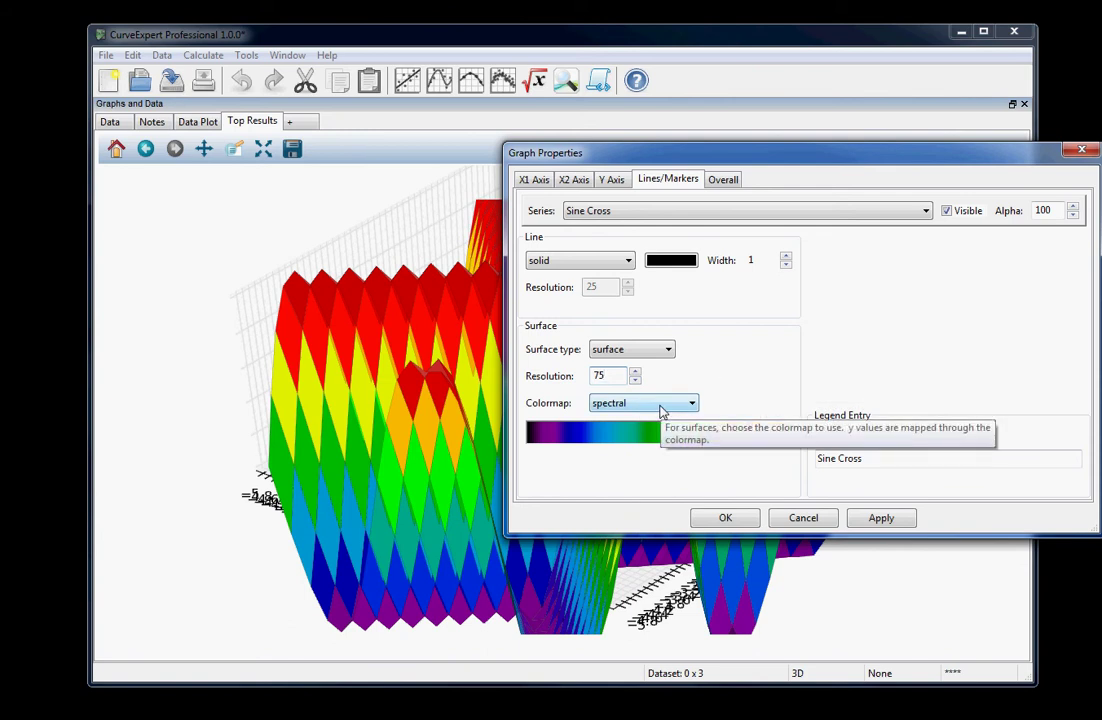
pyautogui.click(660, 405)
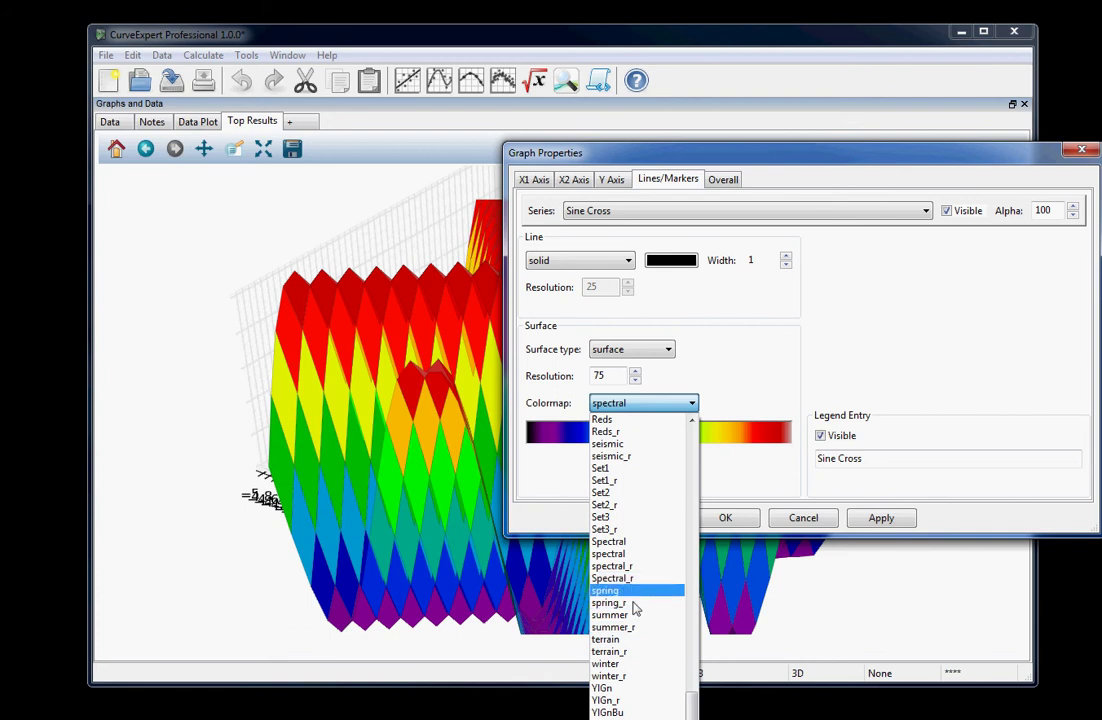
pyautogui.click(632, 640)
pyautogui.click(644, 404)
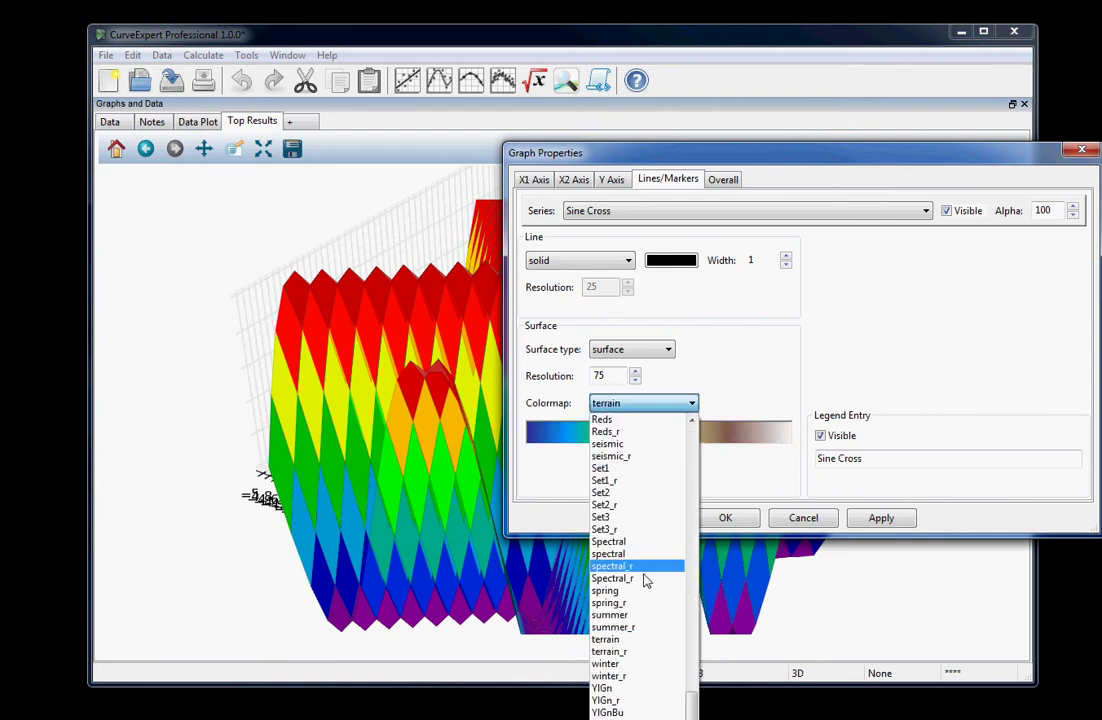
pyautogui.click(632, 686)
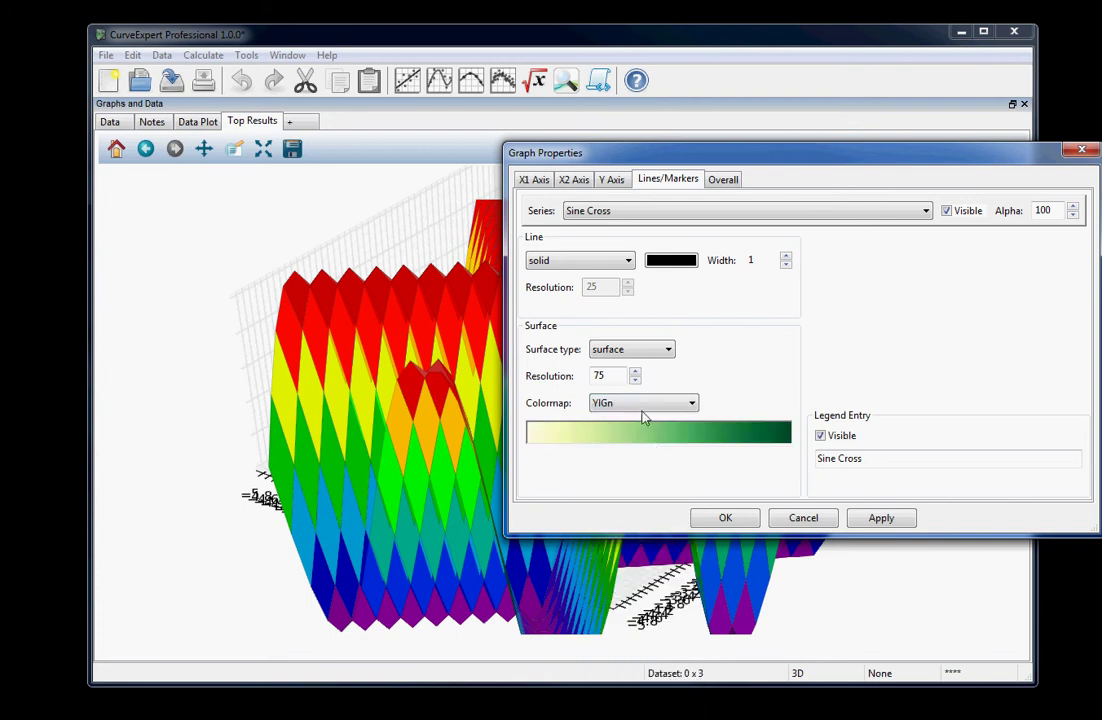
pyautogui.click(725, 518)
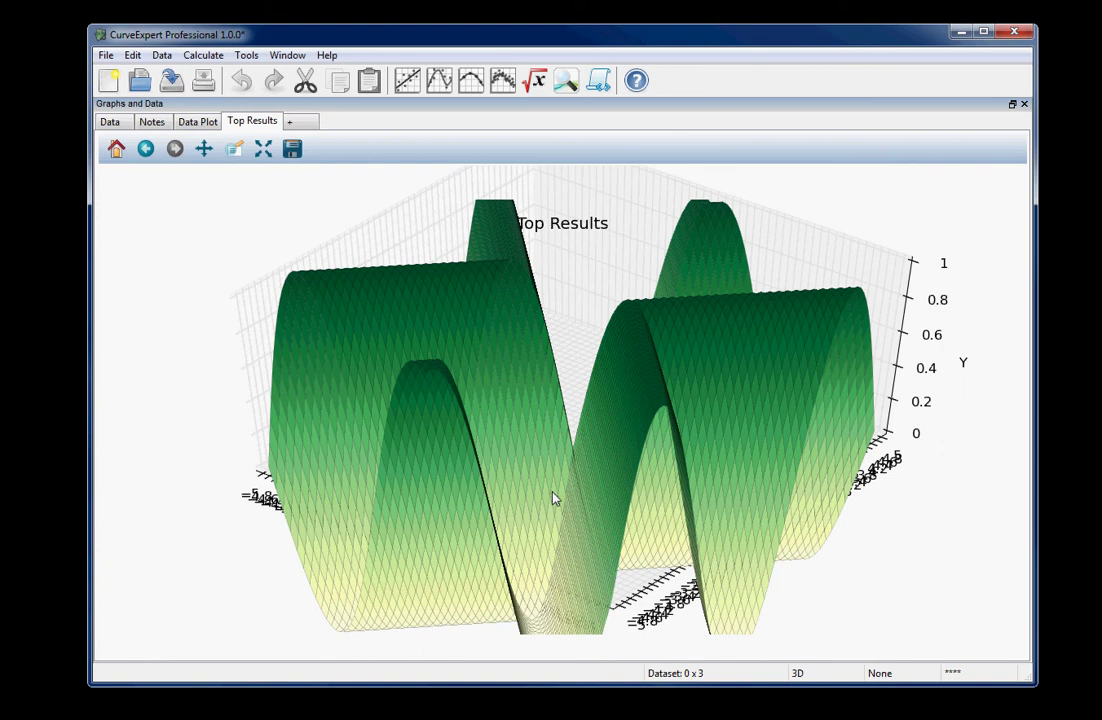
# Step: Use the Pan tool to drag the YlGn Sine Cross surface slightly within the graph
pyautogui.click(204, 149)
pyautogui.moveTo(620, 360); pyautogui.dragTo(617, 388)
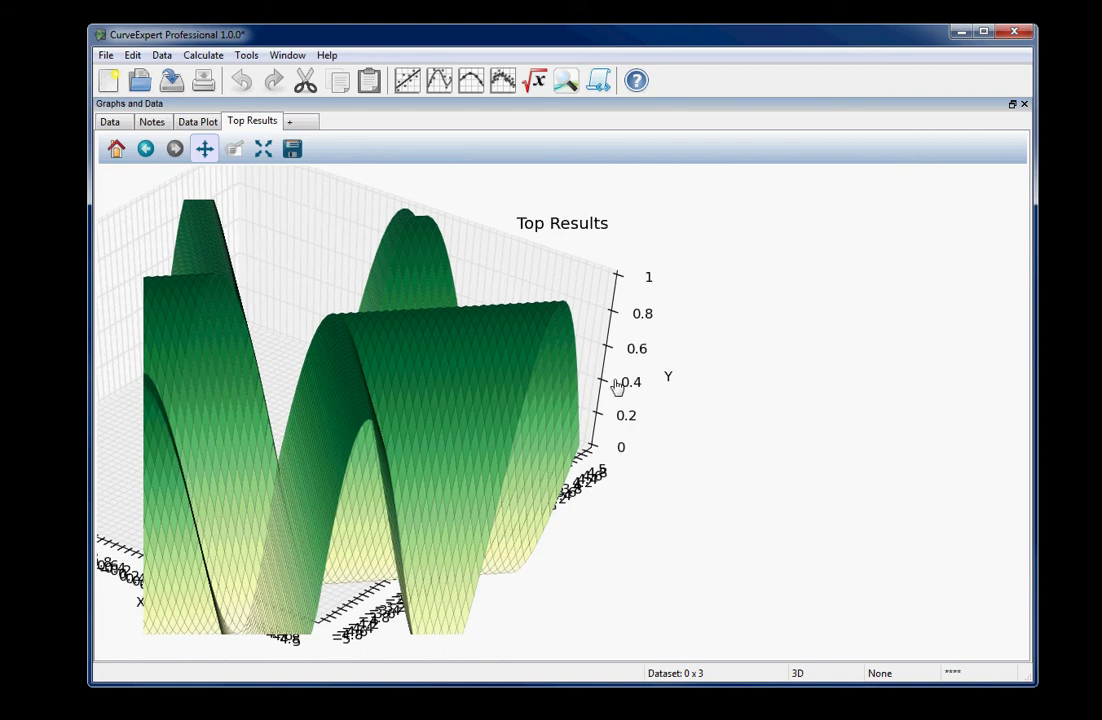